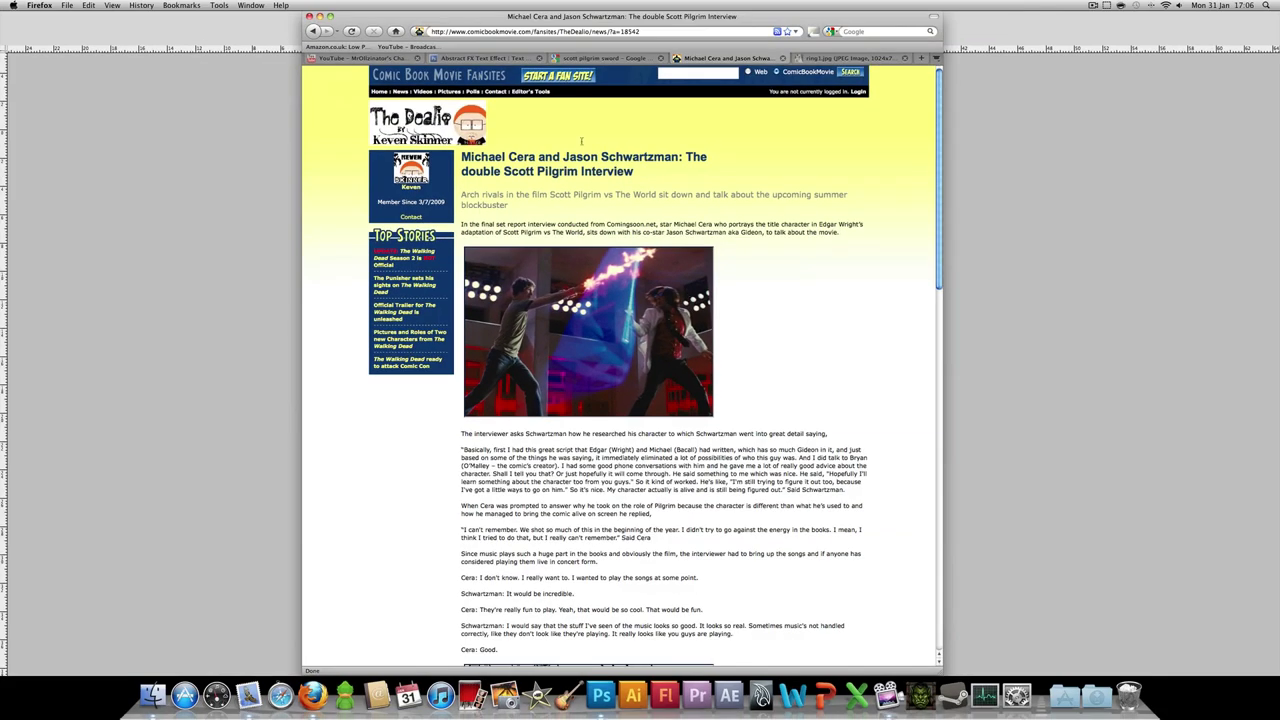
Step: Switch to the YouTube channel tab in Firefox and scroll down through it
key(super+1)
scroll(897, 509, down, 15)
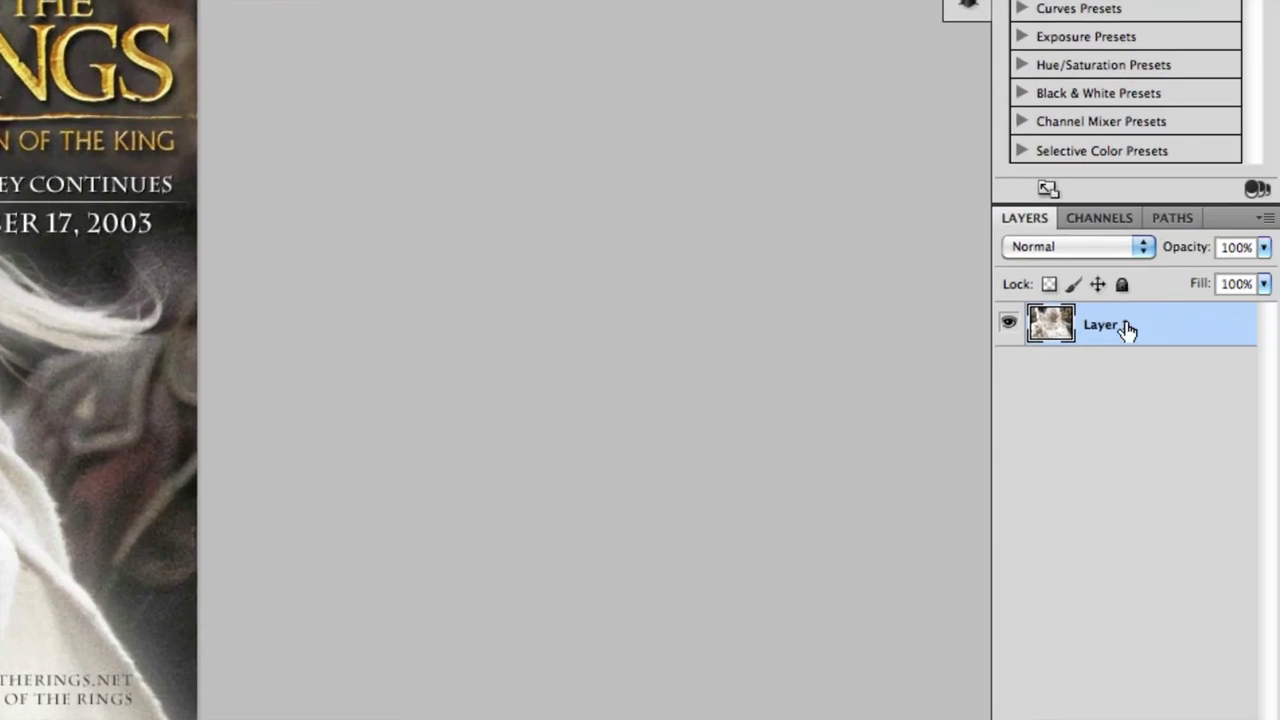
Step: Duplicate the poster layer as Layer 1 copy
right_click(1220, 334)
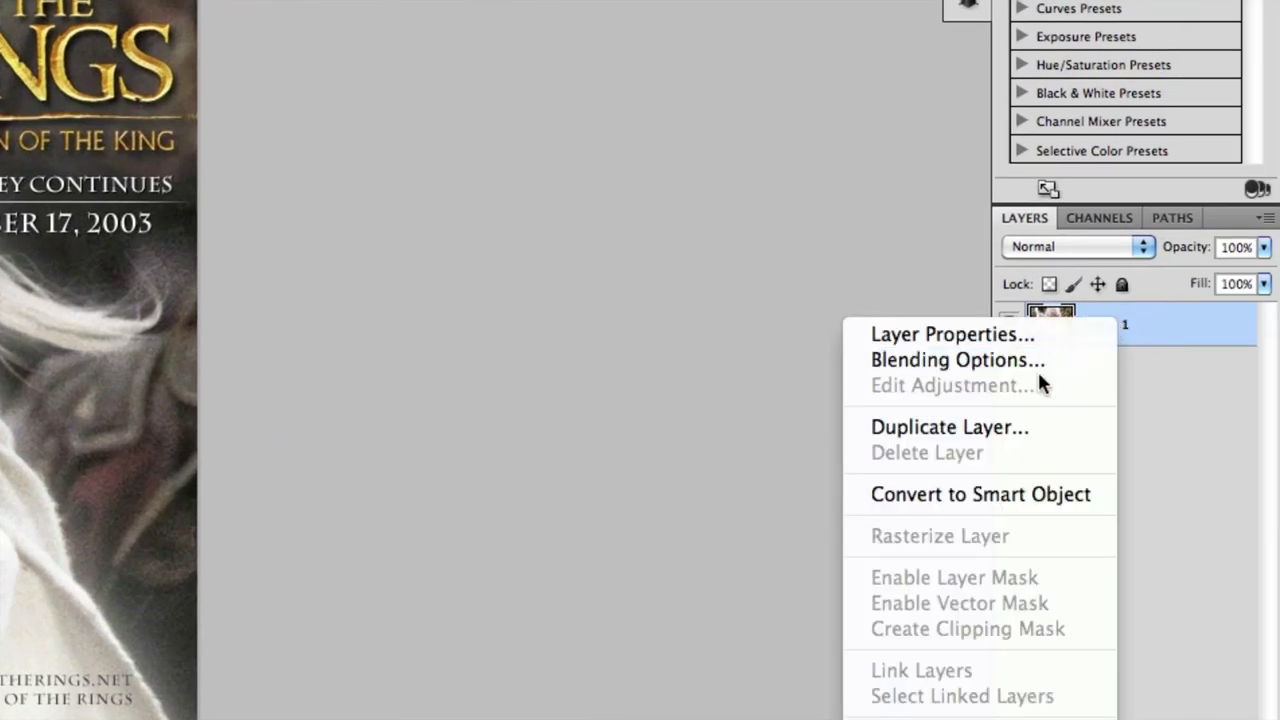
click(988, 430)
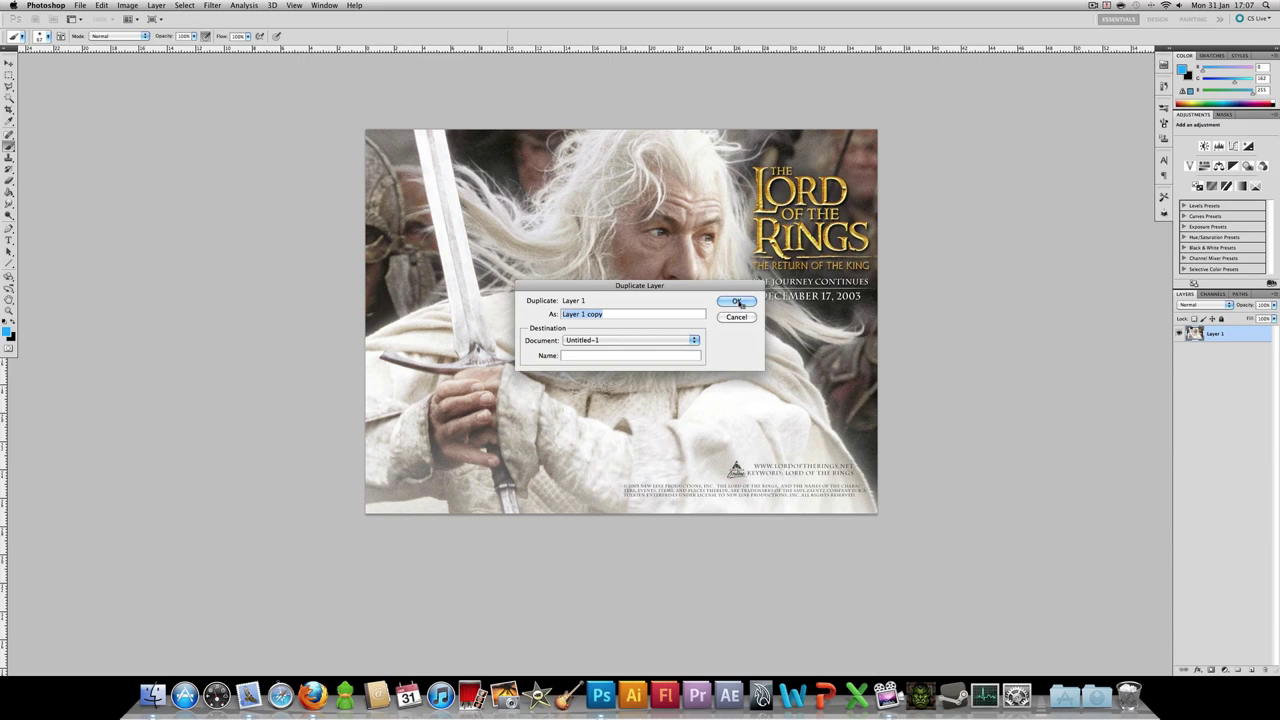
click(738, 302)
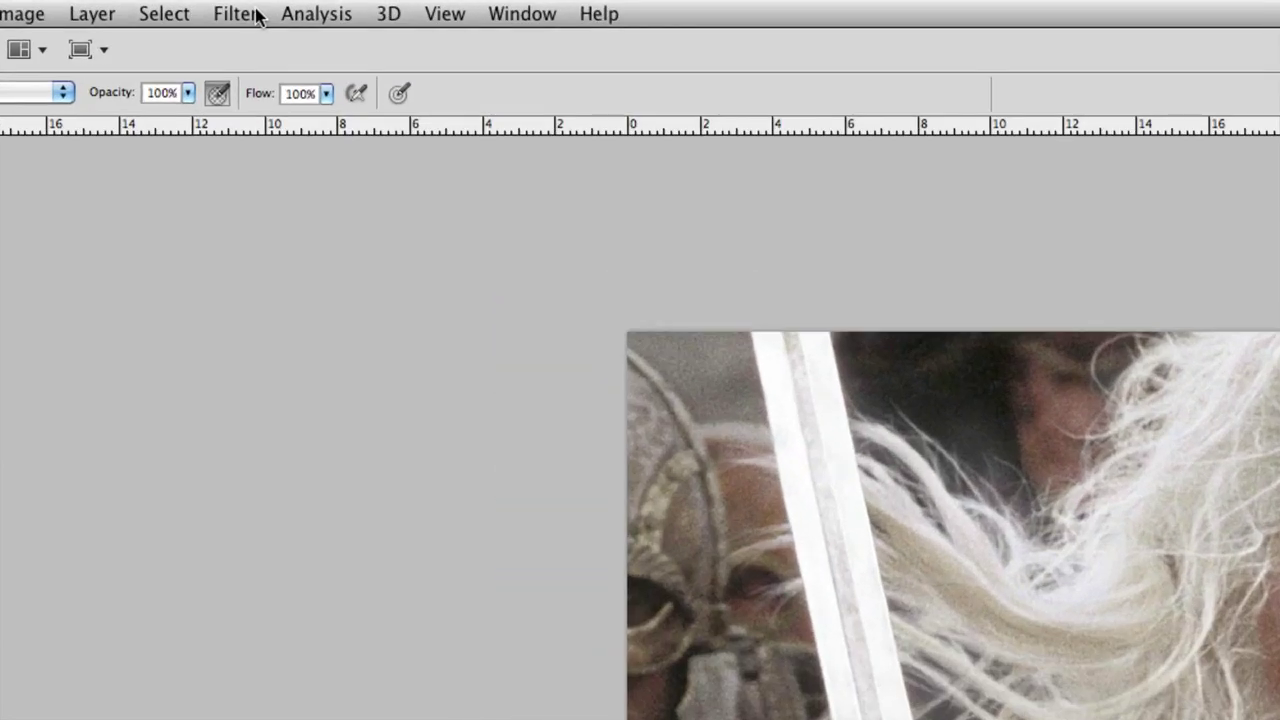
Step: Apply a Mosaic pixelate filter with cell size 12 to Layer 1 copy
click(220, 5)
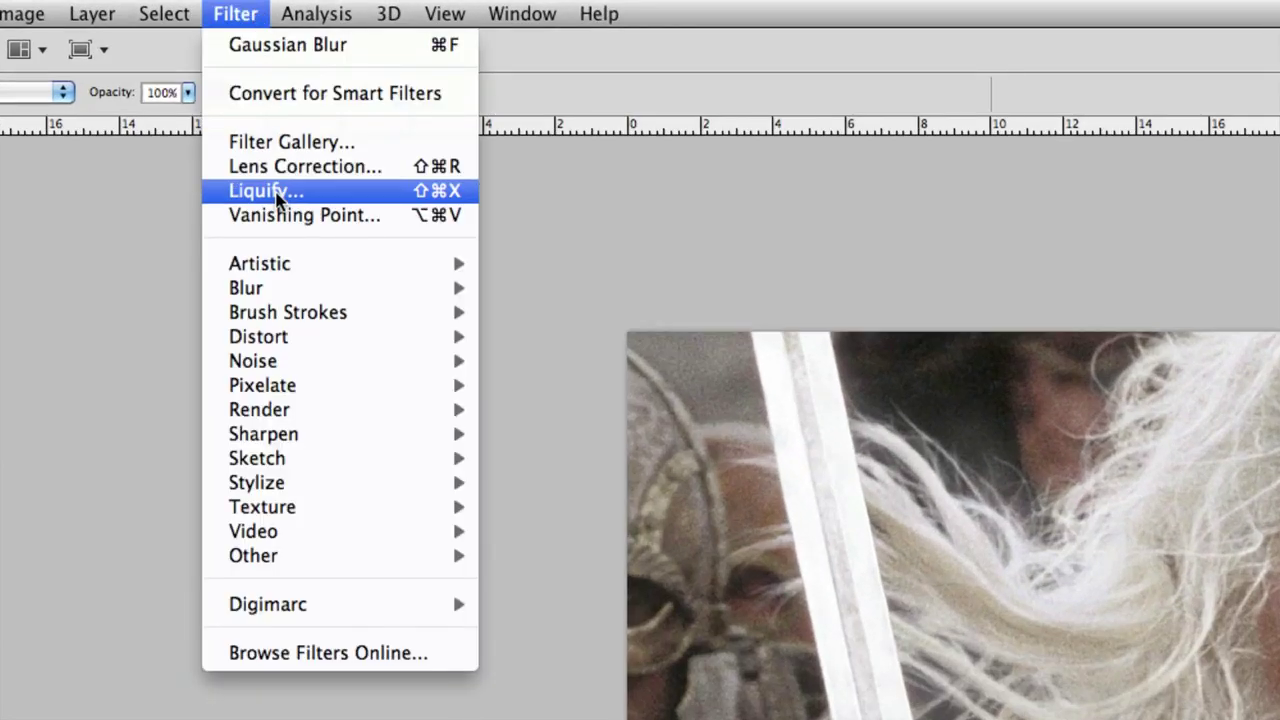
mouse_move(235, 144)
mouse_move(329, 386)
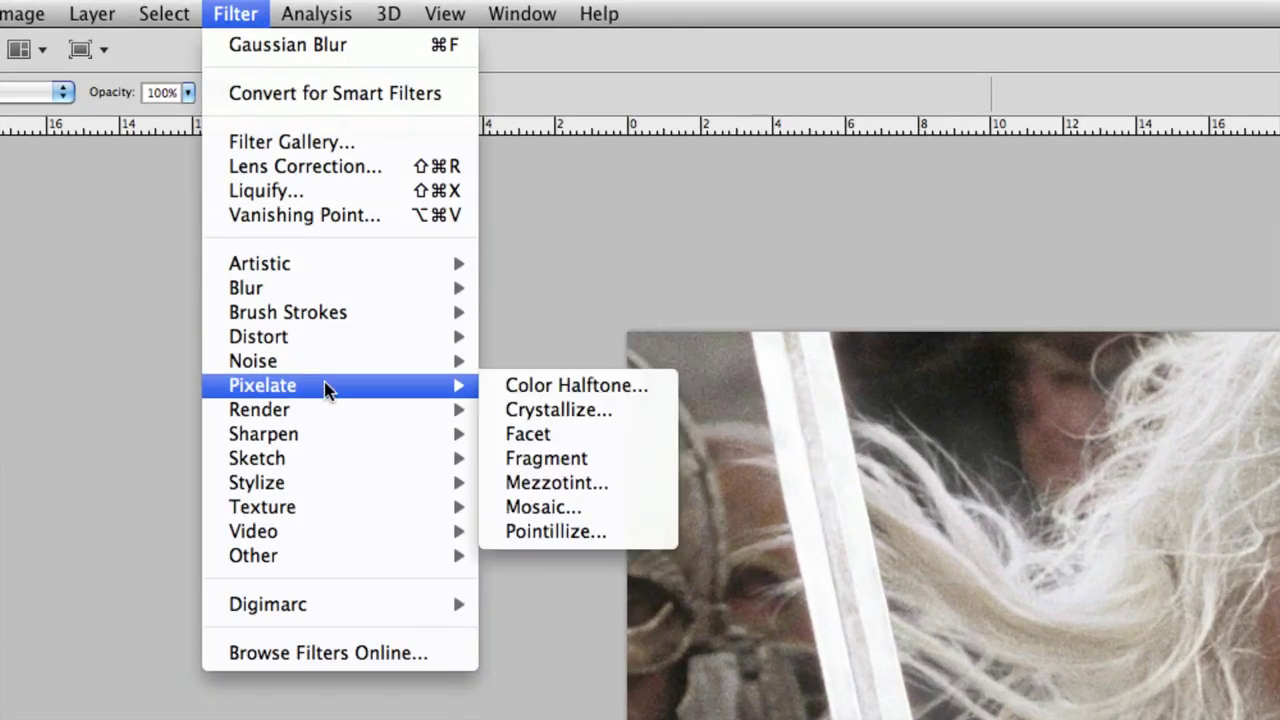
click(576, 507)
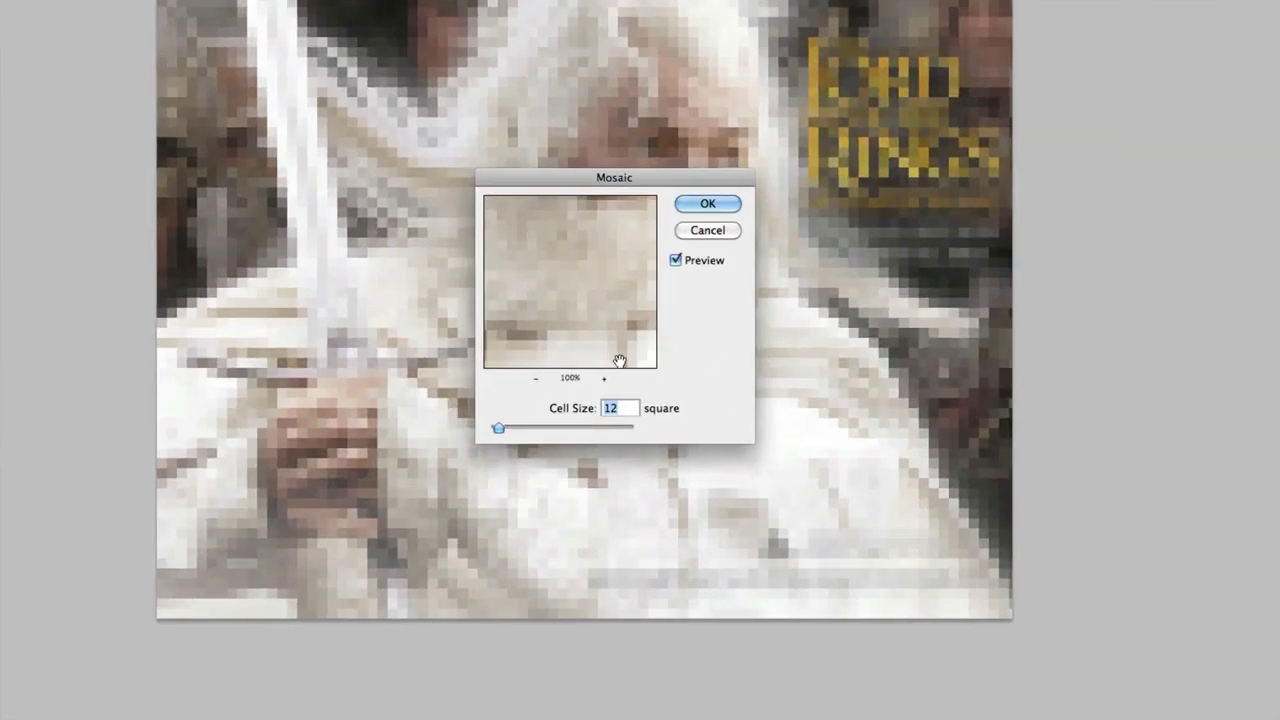
click(708, 204)
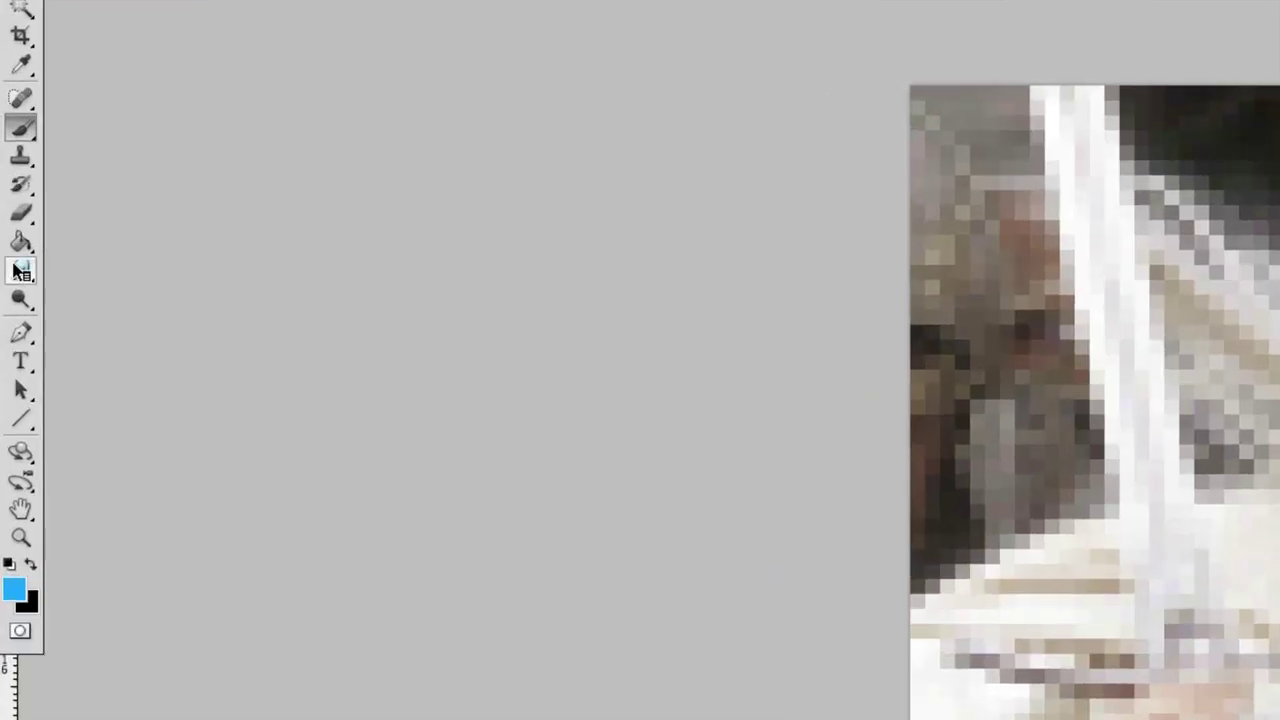
Step: Erase the mosaic copy over Gandalf's face, hair, title and right edge with a soft eraser
click(9, 179)
click(121, 98)
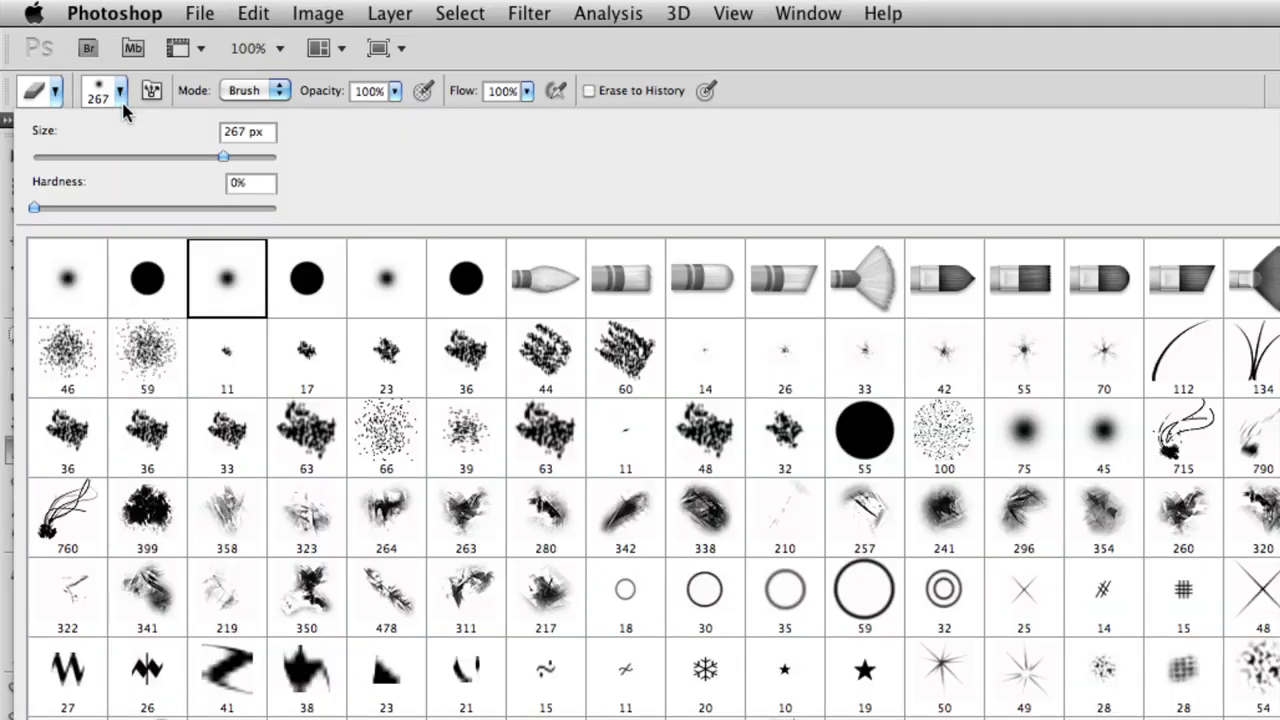
click(121, 98)
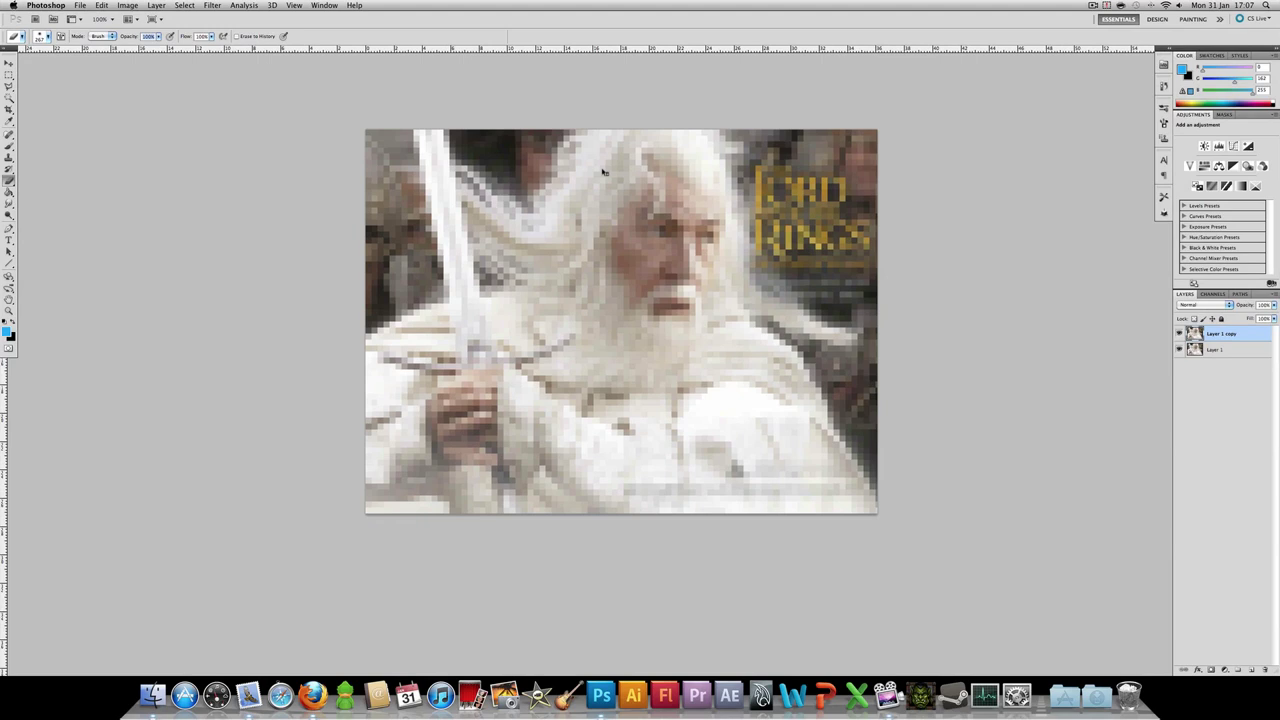
mouse_move(603, 172)
mouse_down()
mouse_move(698, 192)
mouse_move(691, 213)
mouse_move(666, 183)
mouse_move(792, 131)
mouse_move(843, 142)
mouse_move(838, 360)
mouse_move(758, 311)
mouse_move(833, 539)
mouse_move(838, 412)
mouse_move(718, 528)
mouse_move(424, 514)
mouse_move(560, 503)
mouse_move(421, 462)
mouse_move(369, 409)
mouse_move(491, 420)
mouse_move(456, 432)
mouse_move(613, 398)
mouse_move(572, 460)
mouse_move(716, 452)
mouse_move(725, 380)
mouse_move(595, 270)
mouse_move(597, 175)
mouse_move(618, 140)
mouse_move(609, 231)
mouse_up()
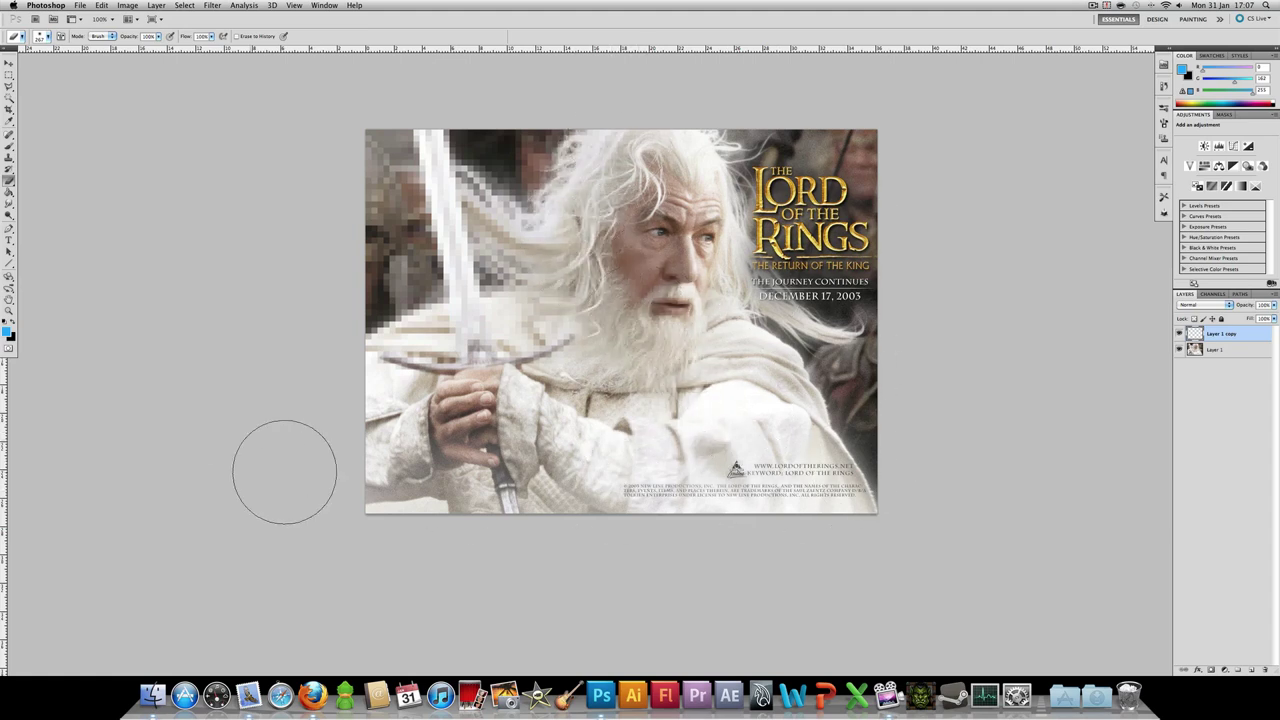
drag(874, 347, 904, 355)
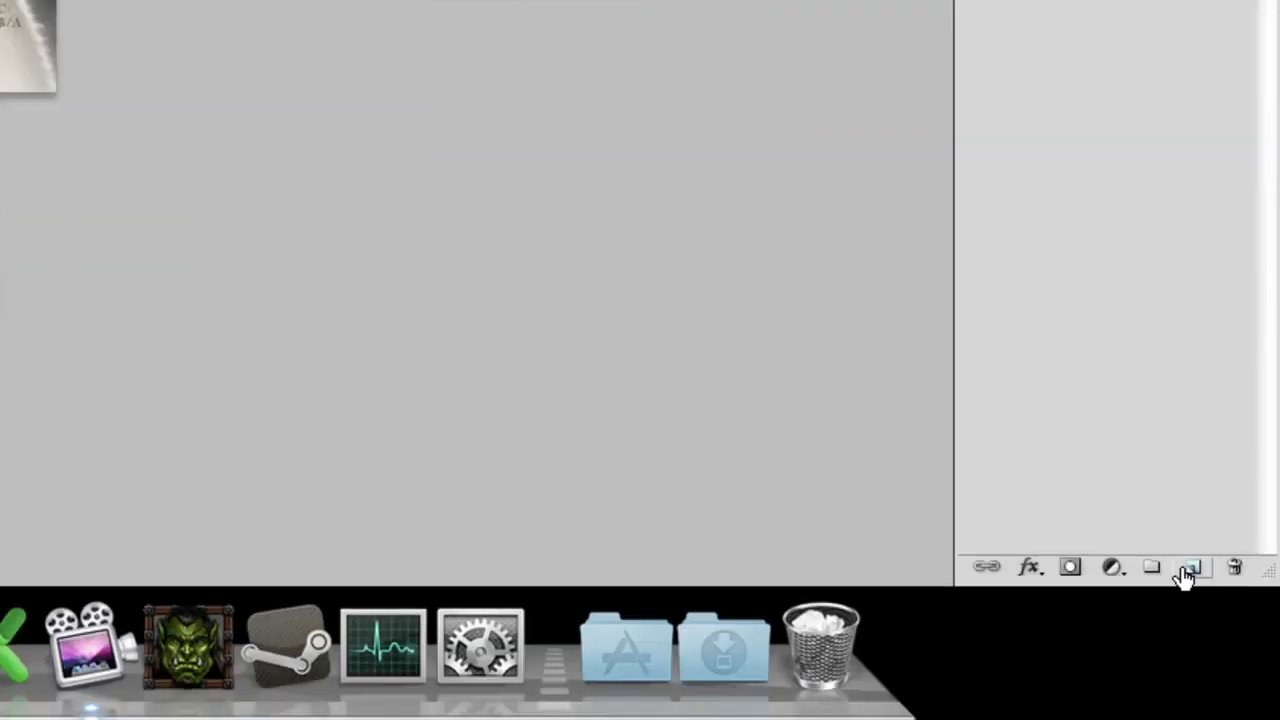
Step: Add a new empty layer and set up a soft round brush at 99 px
click(1193, 566)
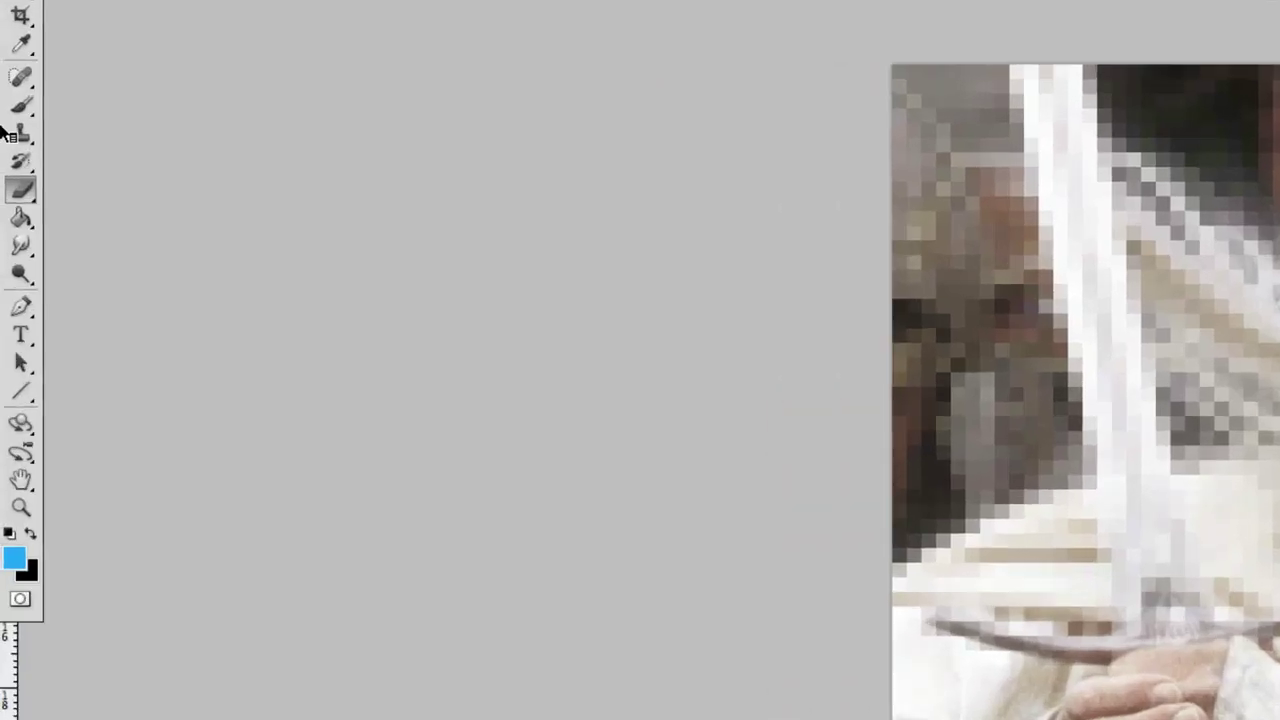
click(8, 145)
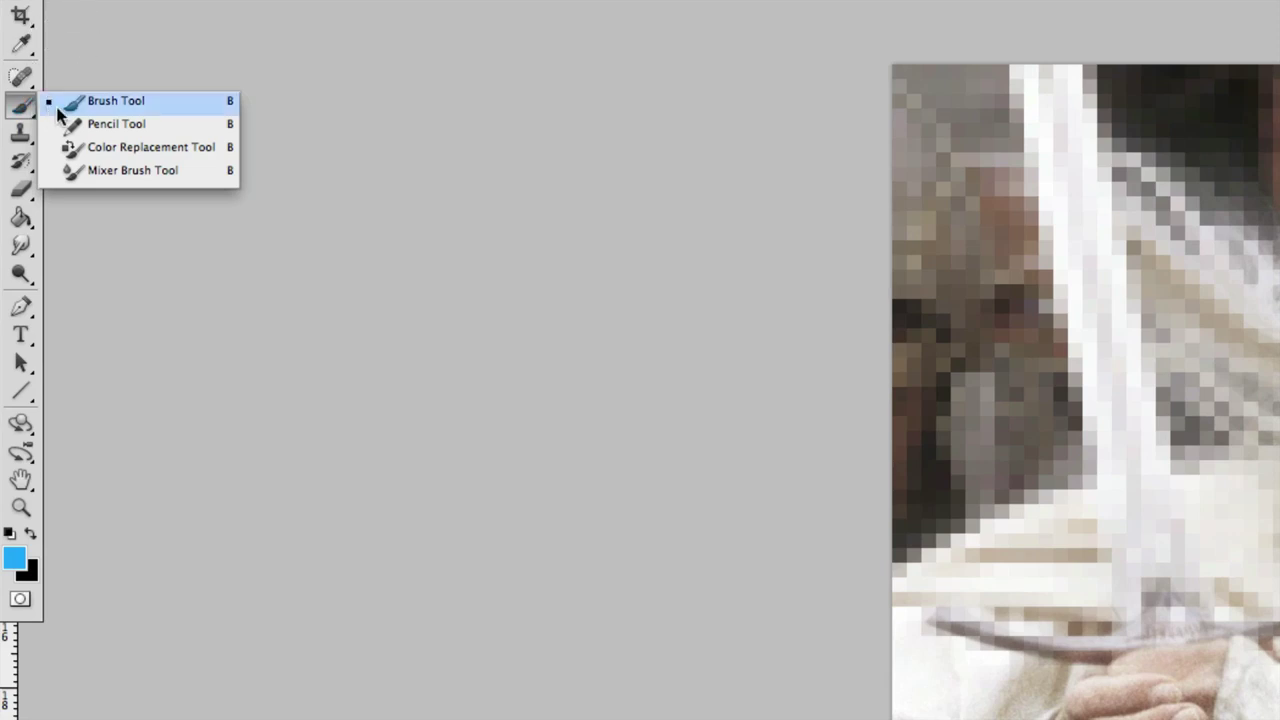
click(90, 102)
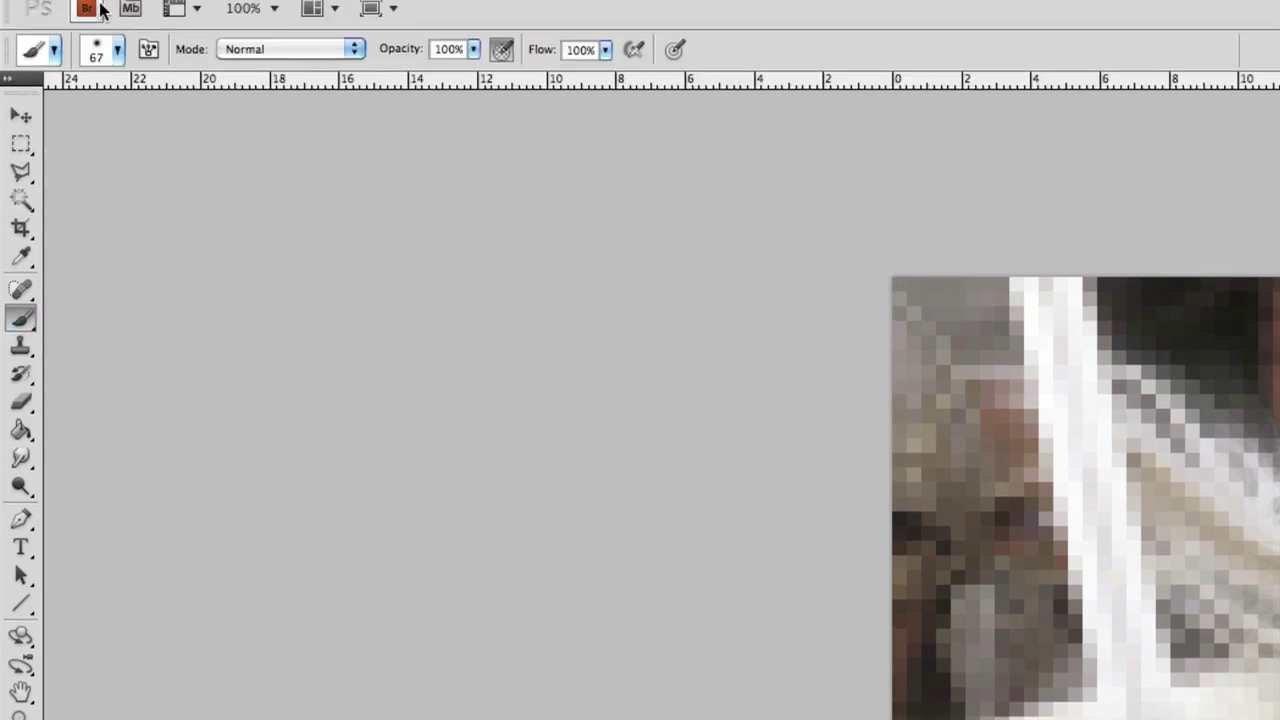
click(117, 50)
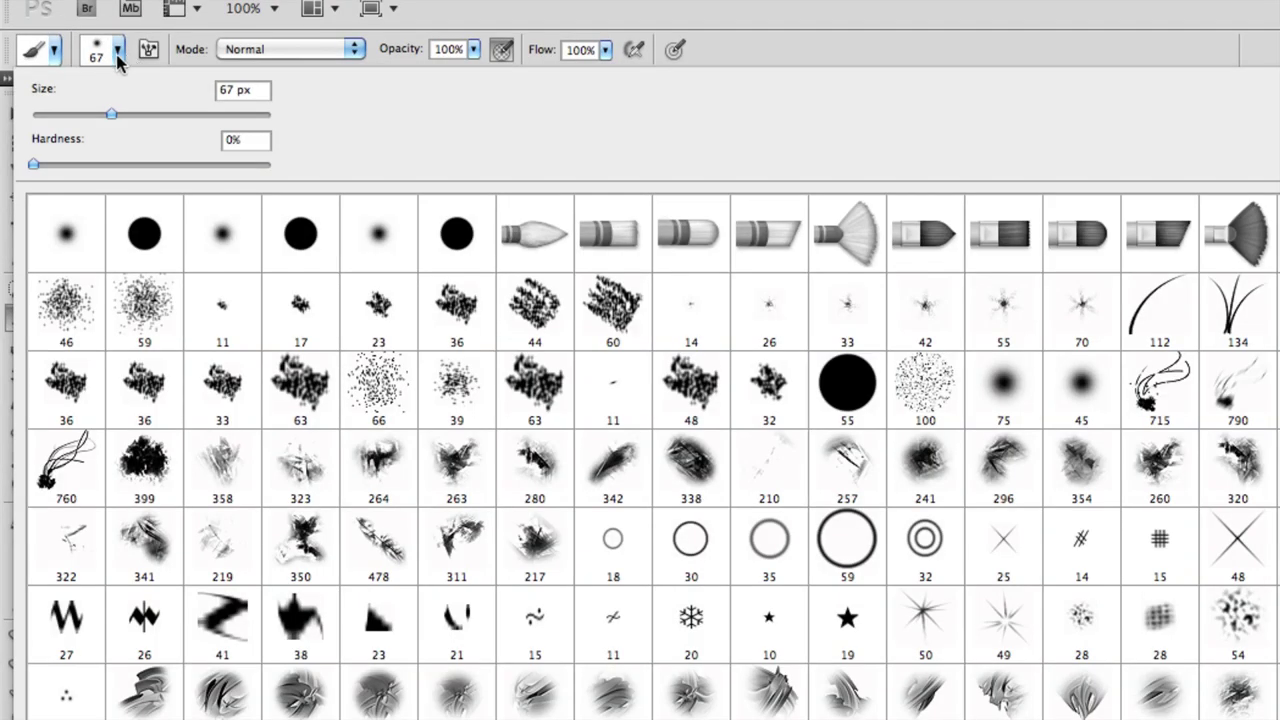
drag(112, 113, 124, 116)
click(121, 55)
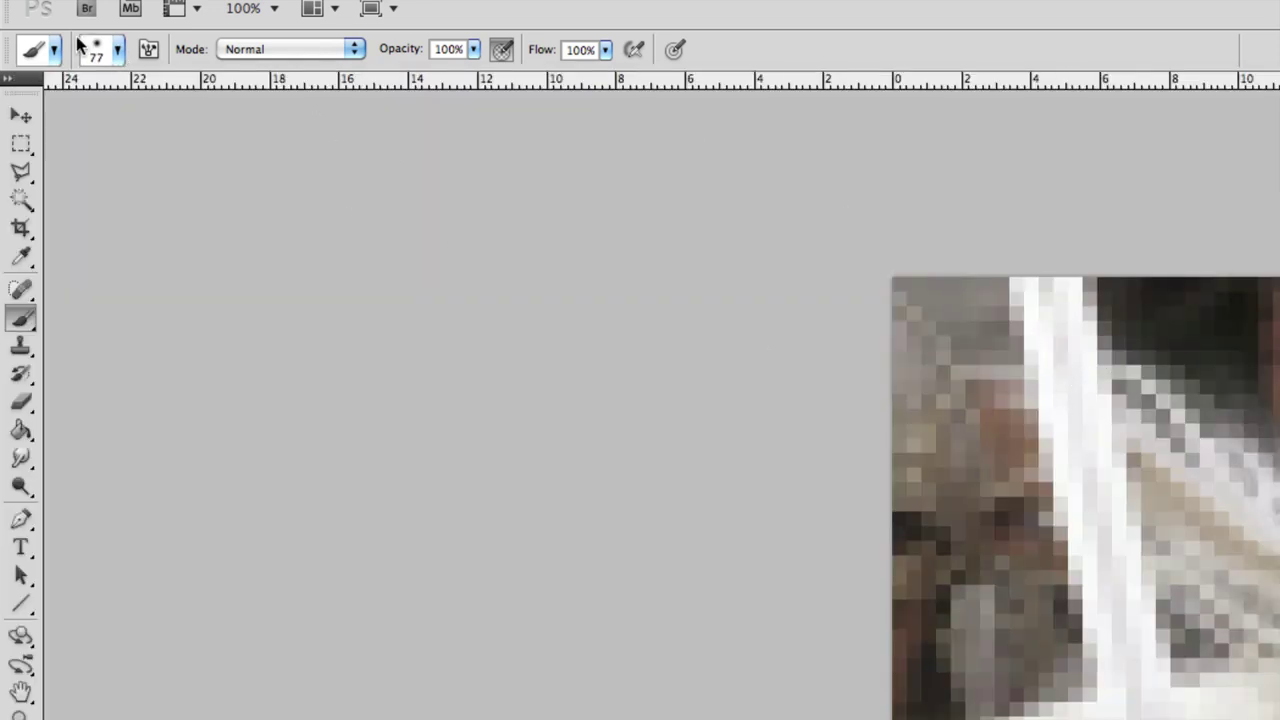
click(119, 50)
drag(124, 115, 150, 117)
click(122, 52)
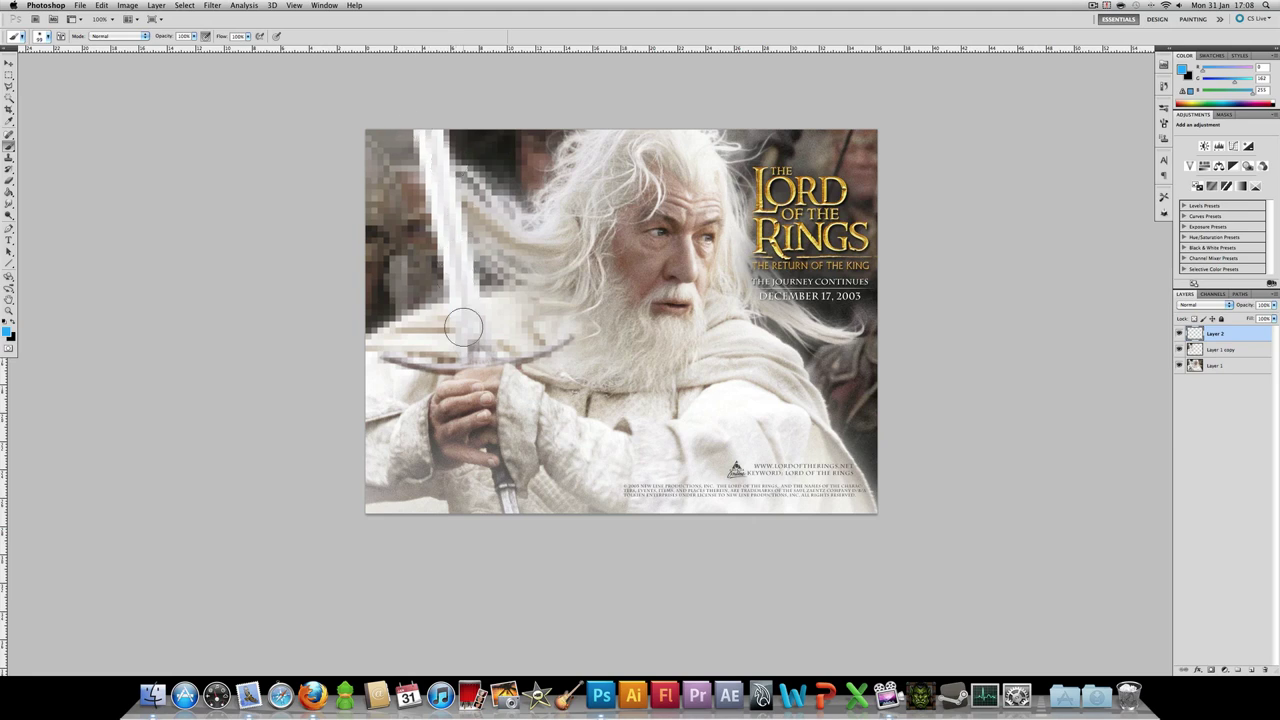
Step: Paint light blue along the sword blade toward the hilt and blend the layer in Overlay
drag(472, 355, 424, 115)
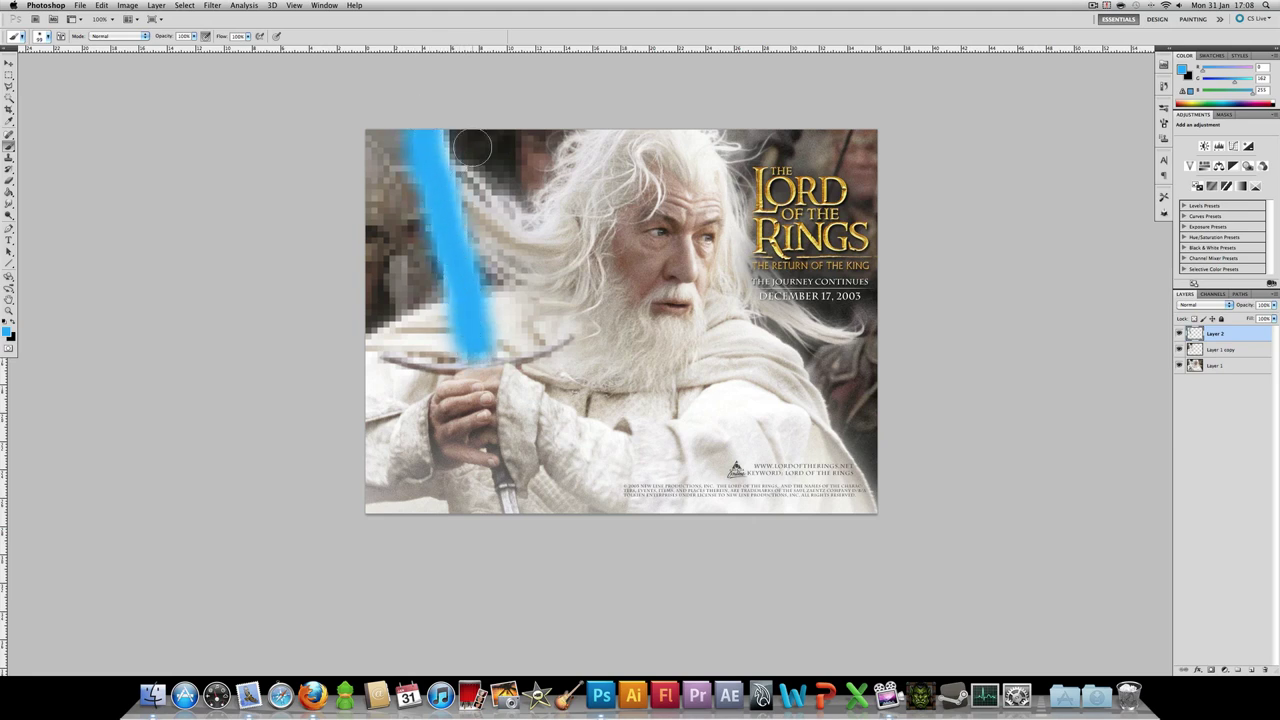
mouse_move(475, 353)
mouse_down()
mouse_move(423, 109)
mouse_move(442, 107)
mouse_up()
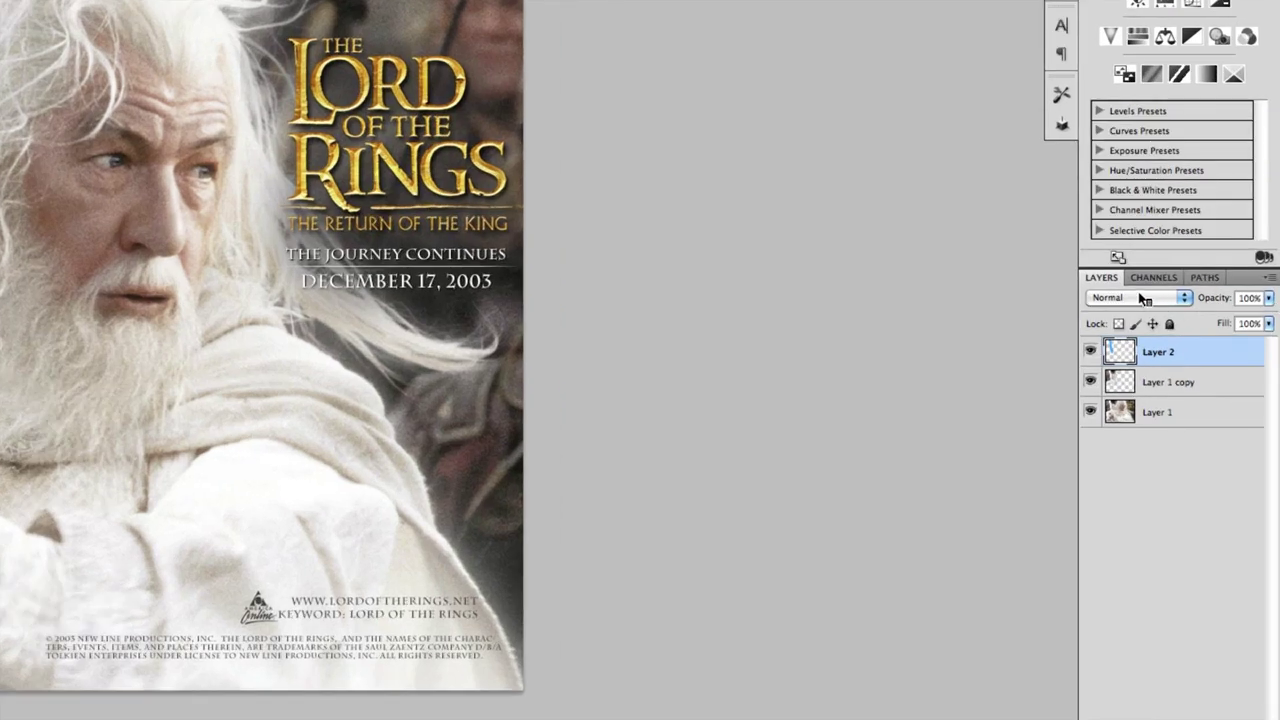
click(1205, 304)
click(1129, 478)
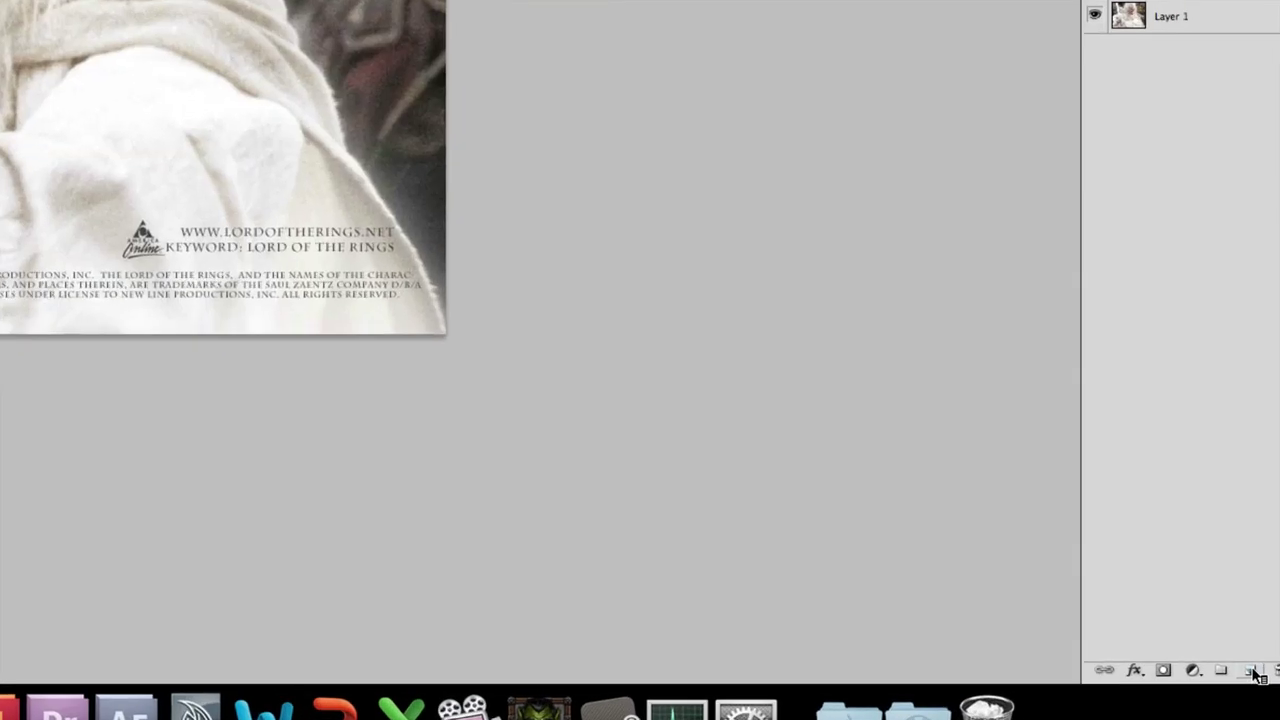
Step: Add Layer 3 and enlarge the soft brush to about 199 px
click(1251, 671)
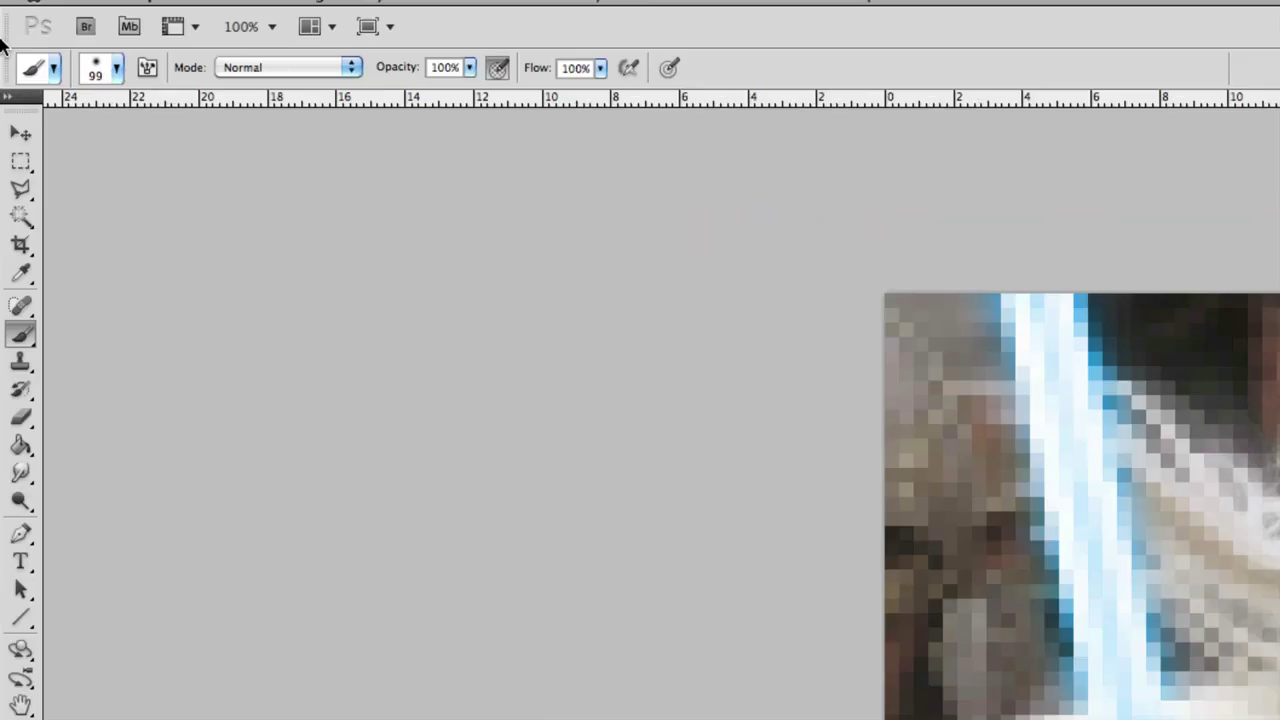
click(140, 73)
drag(177, 152, 229, 154)
click(140, 73)
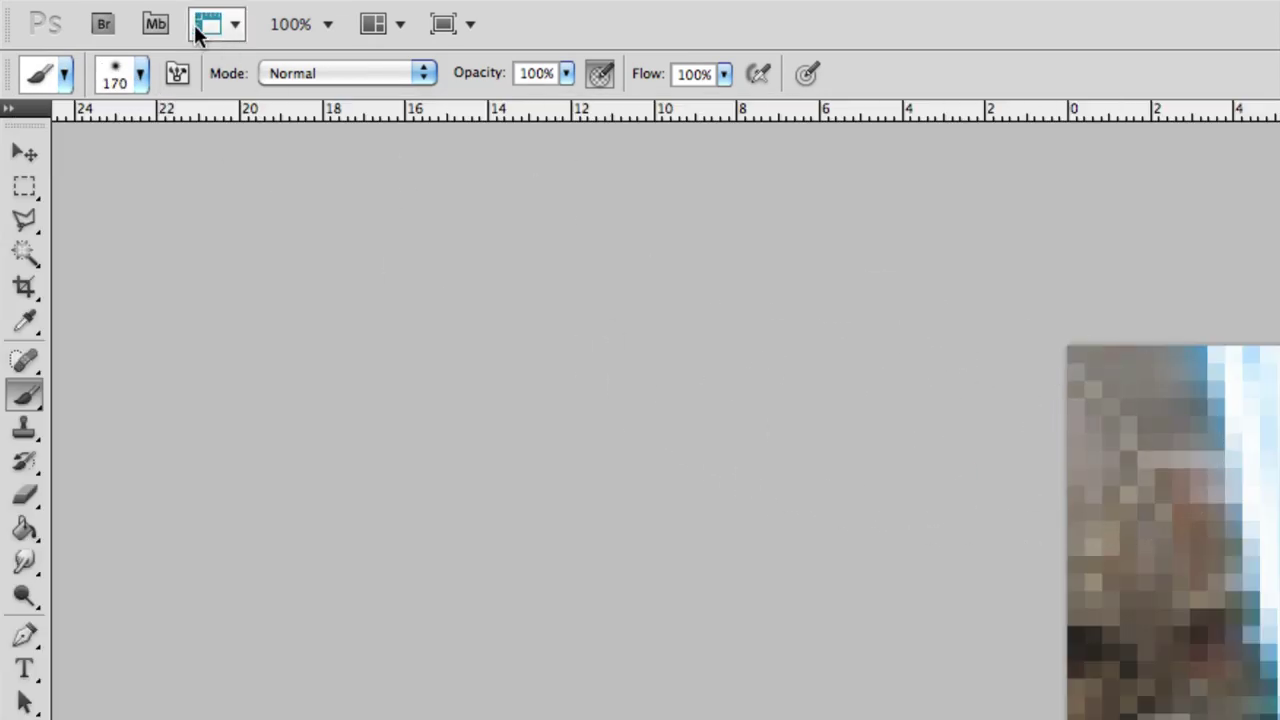
click(140, 75)
drag(229, 154, 256, 155)
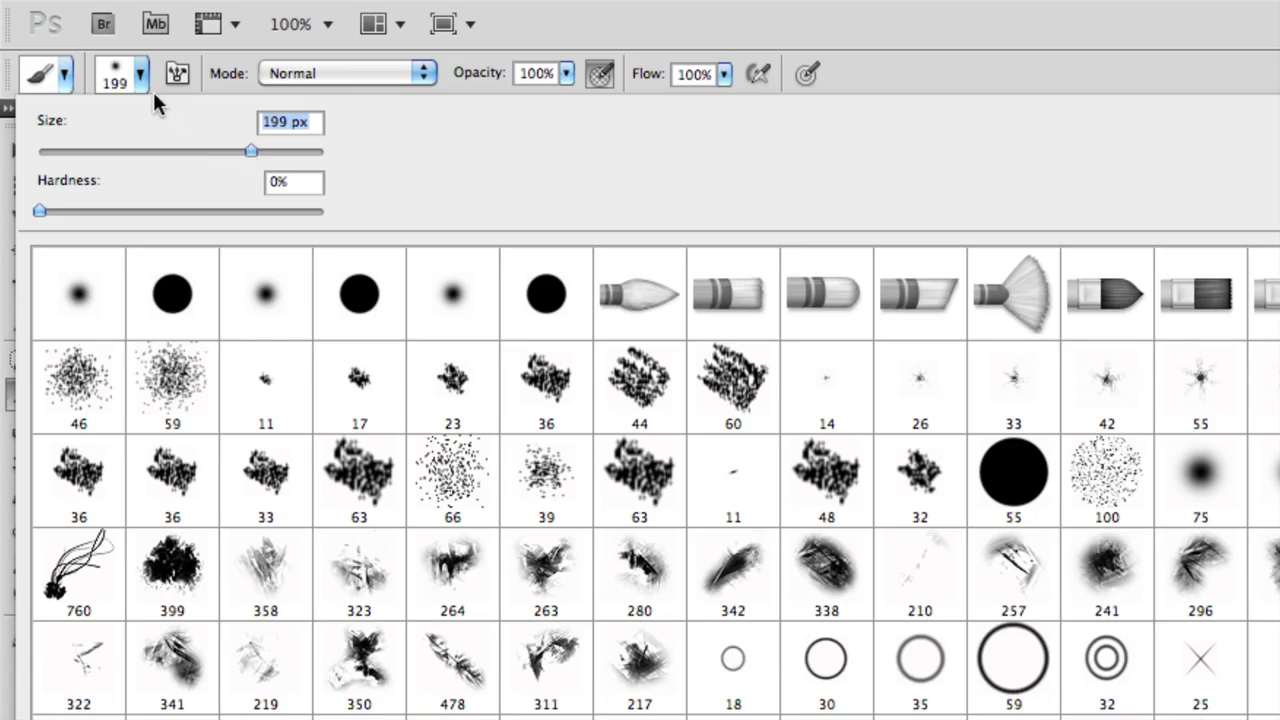
click(140, 75)
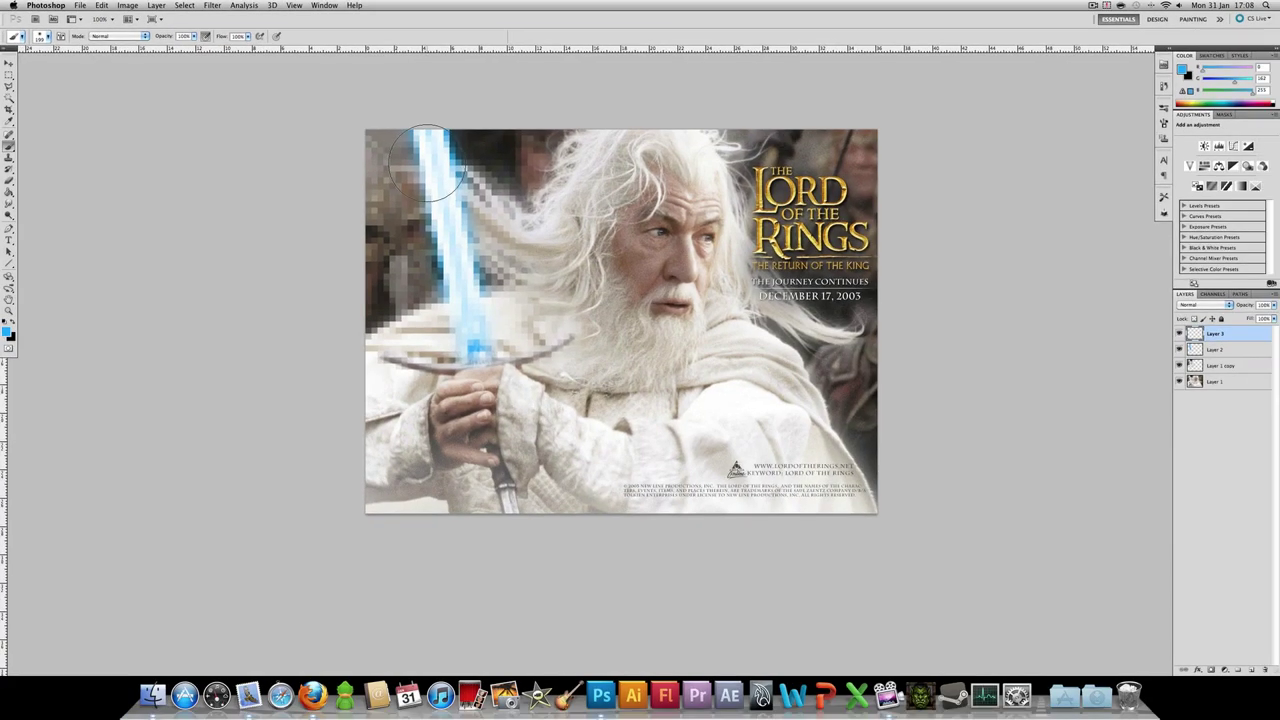
click(48, 37)
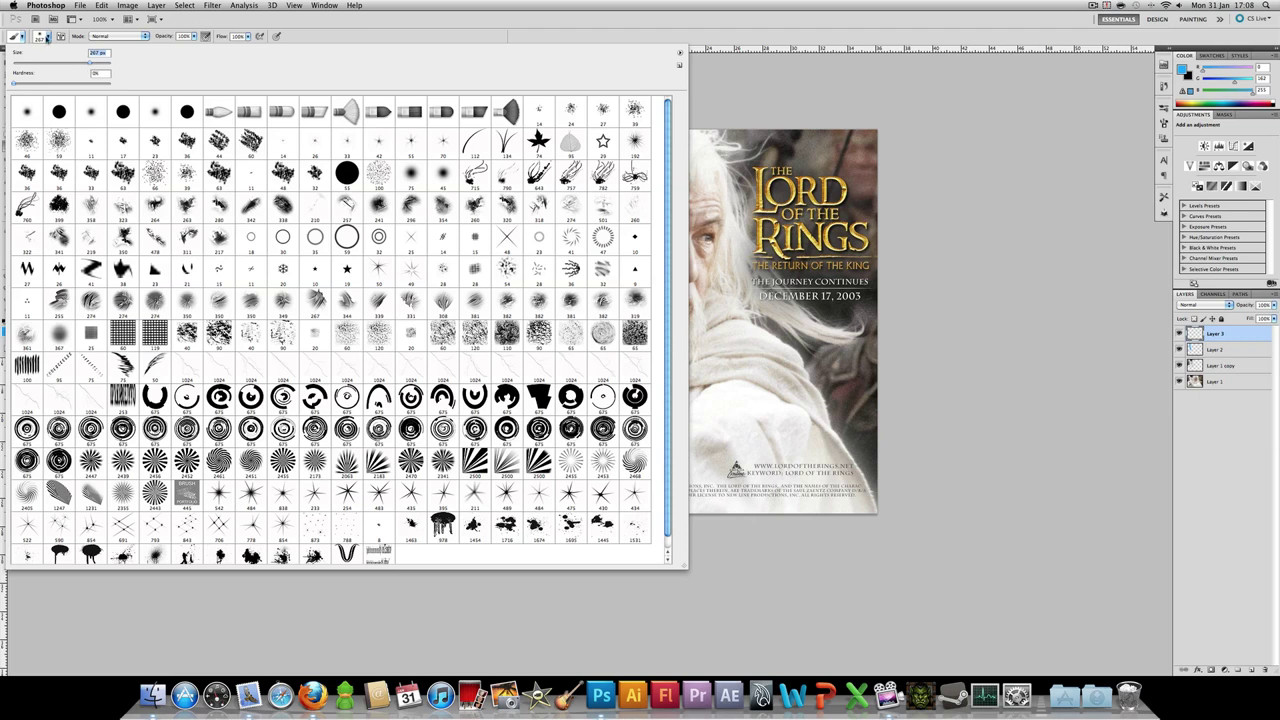
click(46, 37)
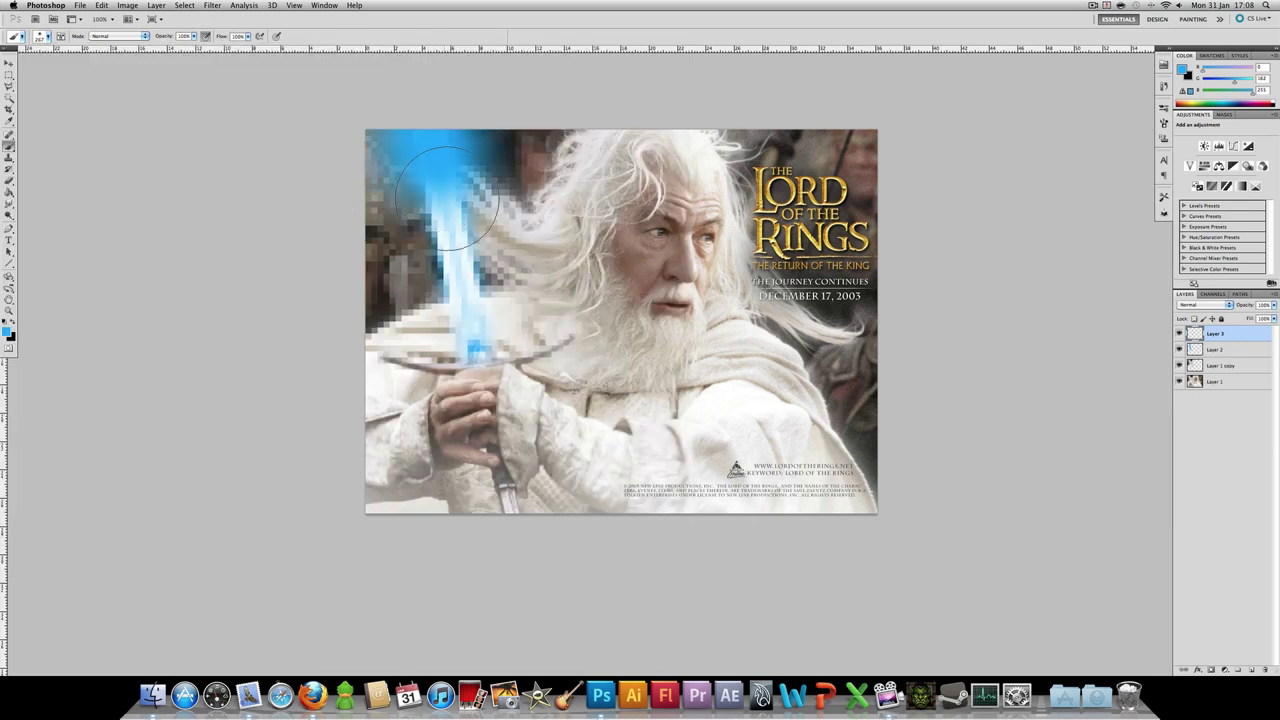
Step: Paint a broad blue glow down the length of the sword and set Layer 3 to Overlay
mouse_move(447, 197)
mouse_down()
mouse_move(470, 335)
mouse_move(460, 285)
mouse_up()
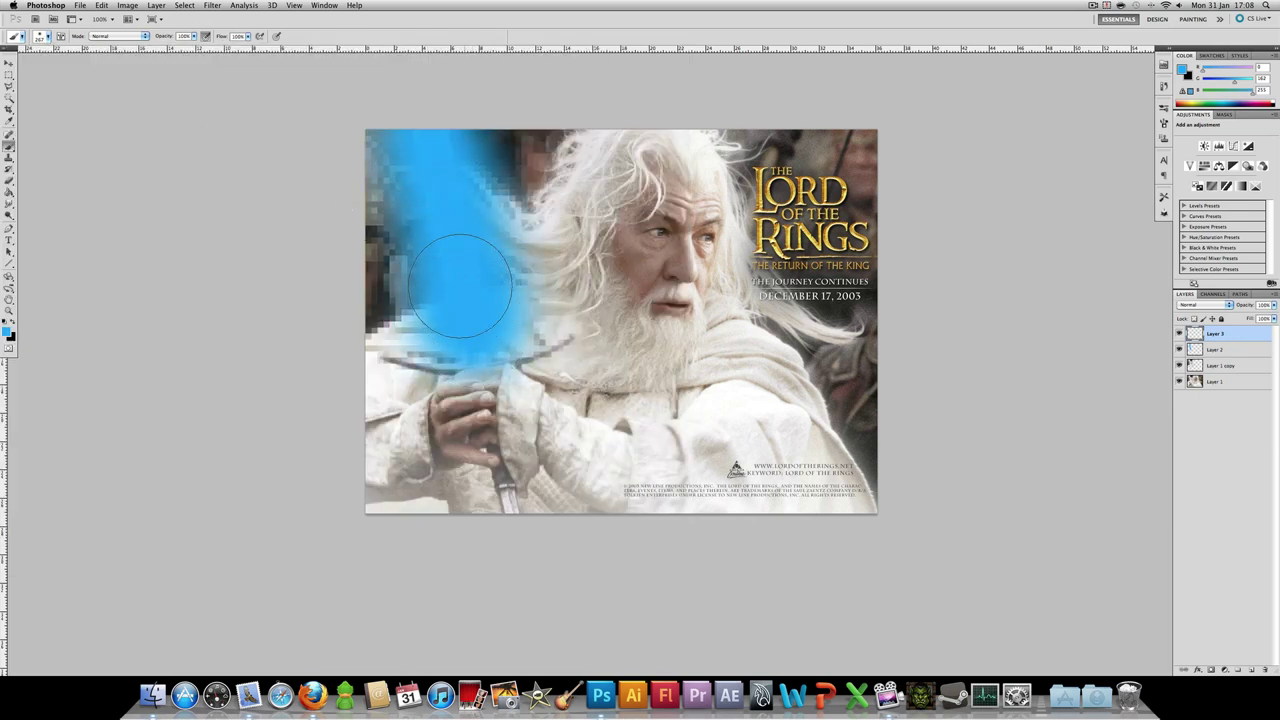
key(super+z)
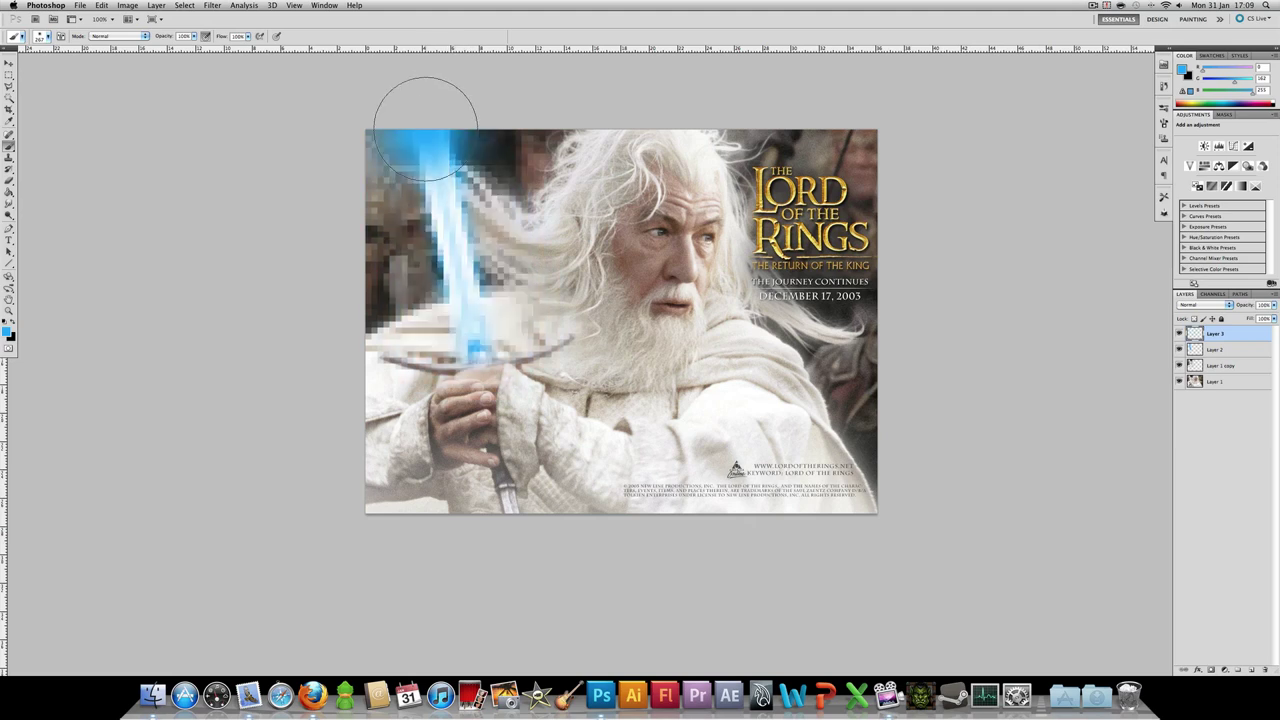
mouse_move(425, 127)
mouse_down()
mouse_move(461, 230)
mouse_move(473, 326)
mouse_up()
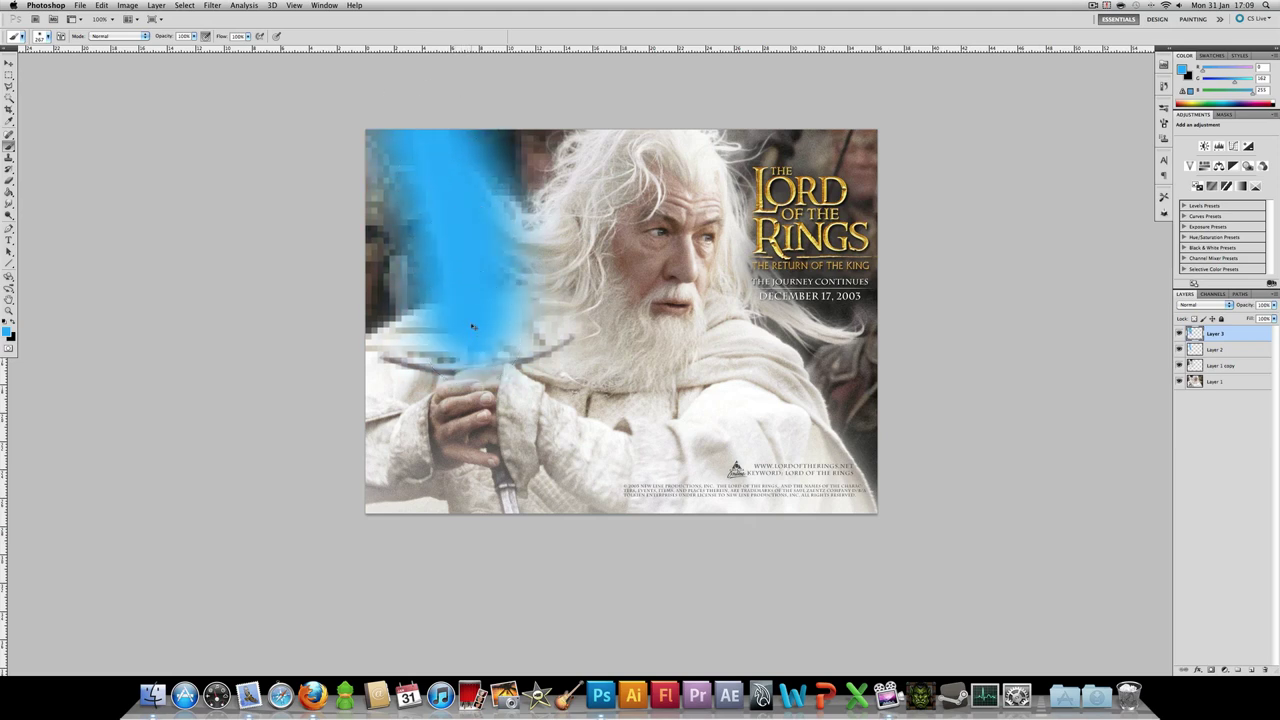
key(super+z)
drag(429, 114, 472, 344)
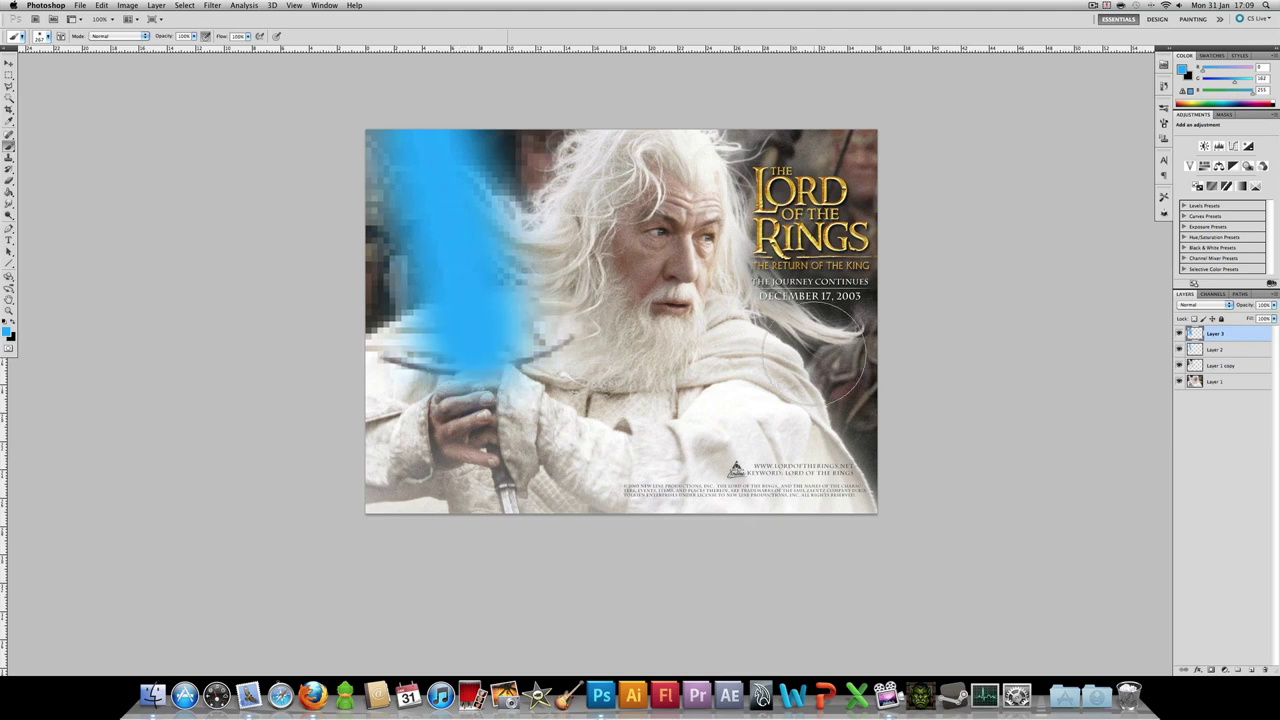
click(1220, 305)
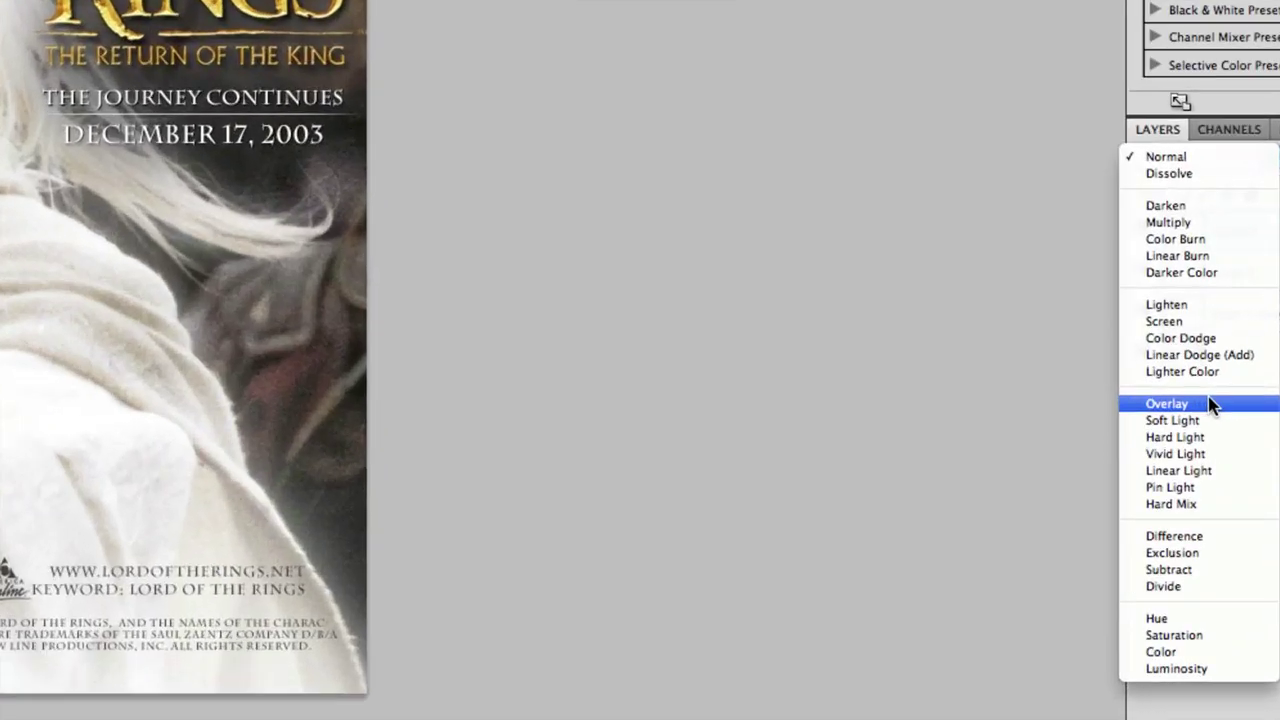
click(1209, 404)
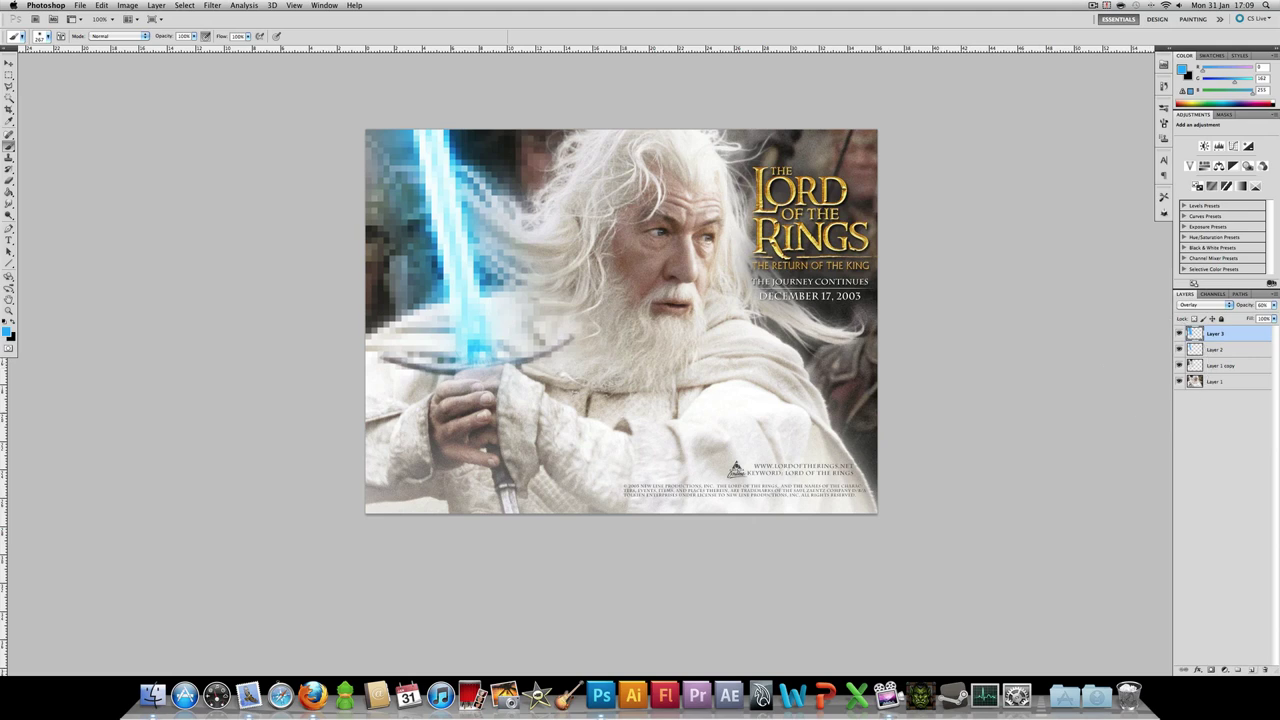
Step: Add Layer 4 and shrink the brush down to 18 px
click(1251, 669)
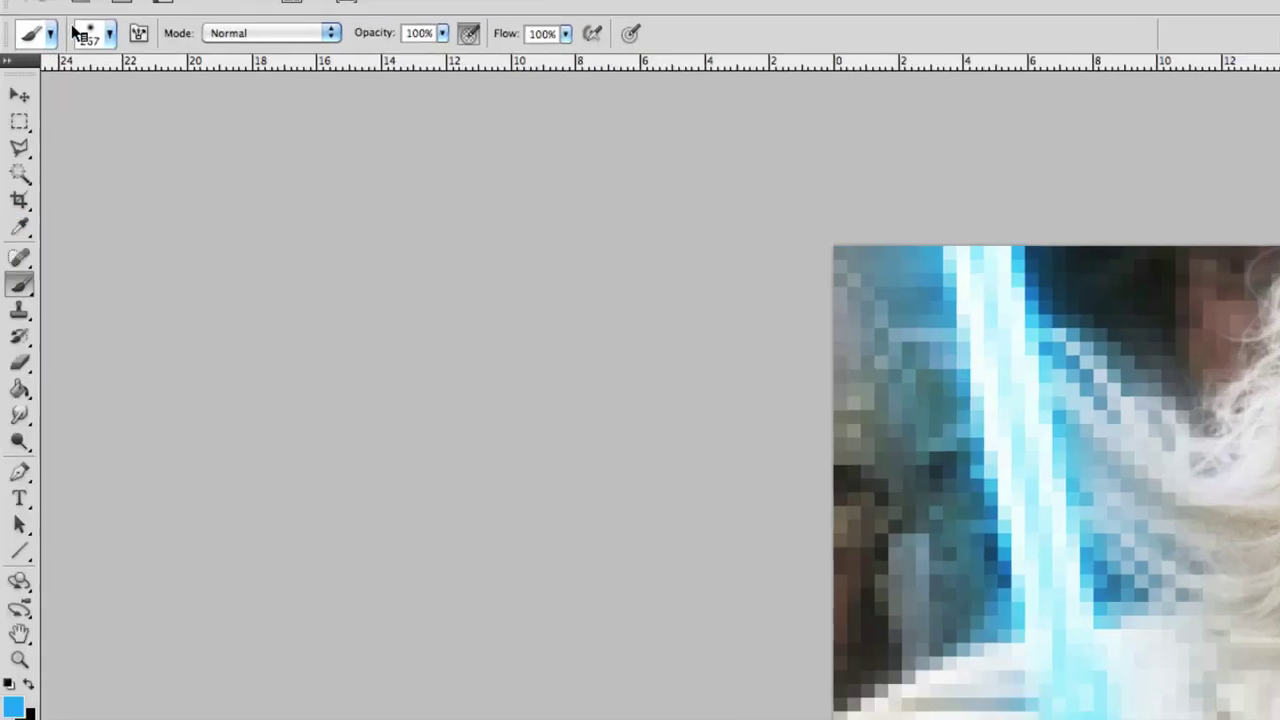
click(75, 57)
drag(137, 94, 94, 97)
key(Return)
click(109, 33)
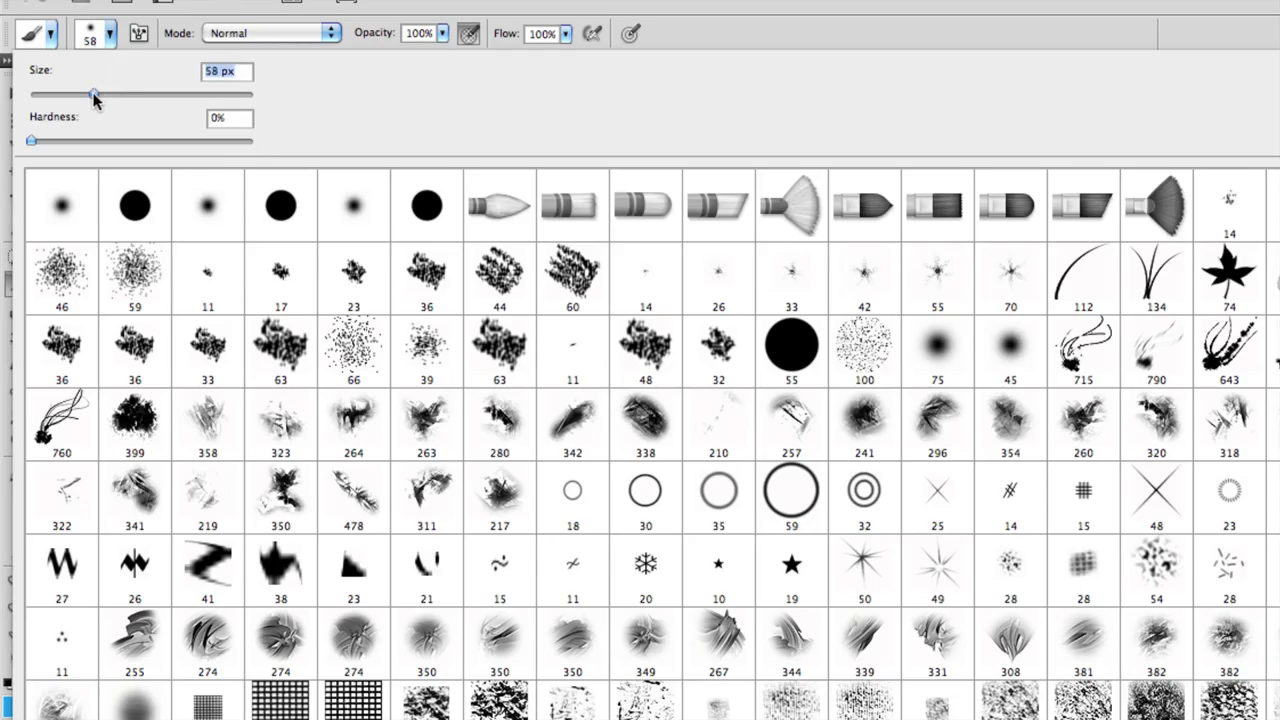
key(Return)
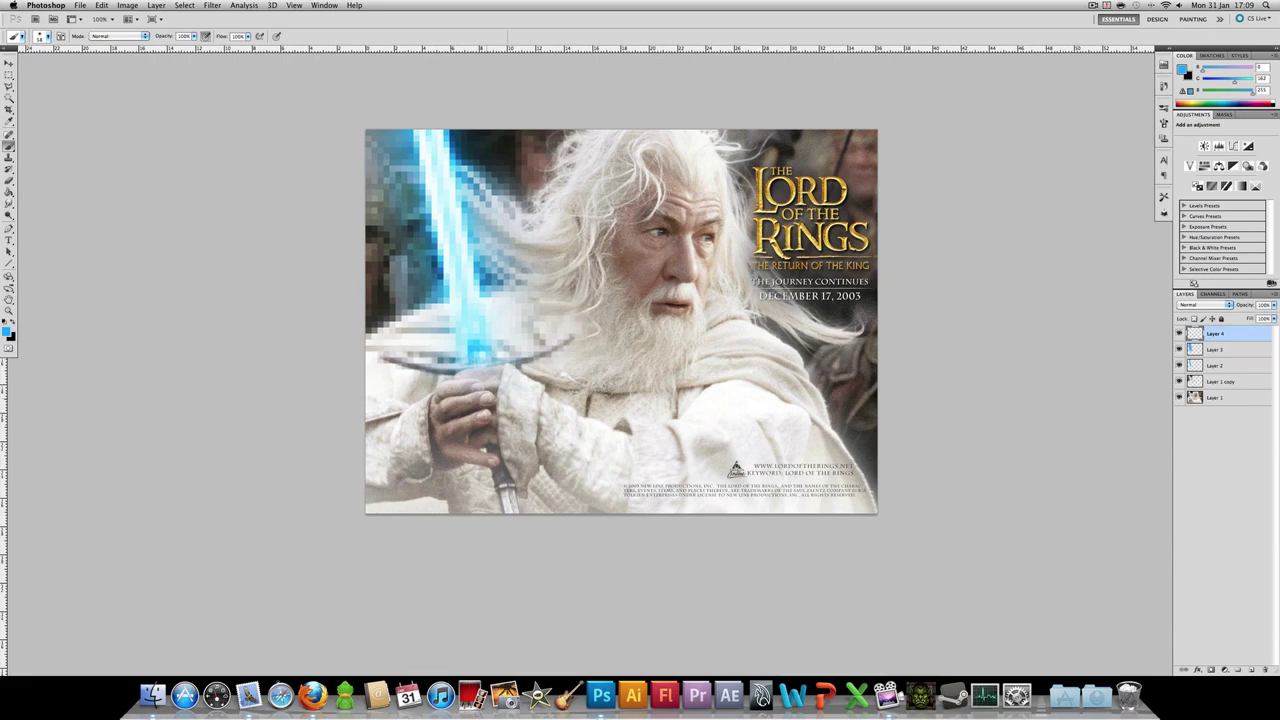
click(40, 36)
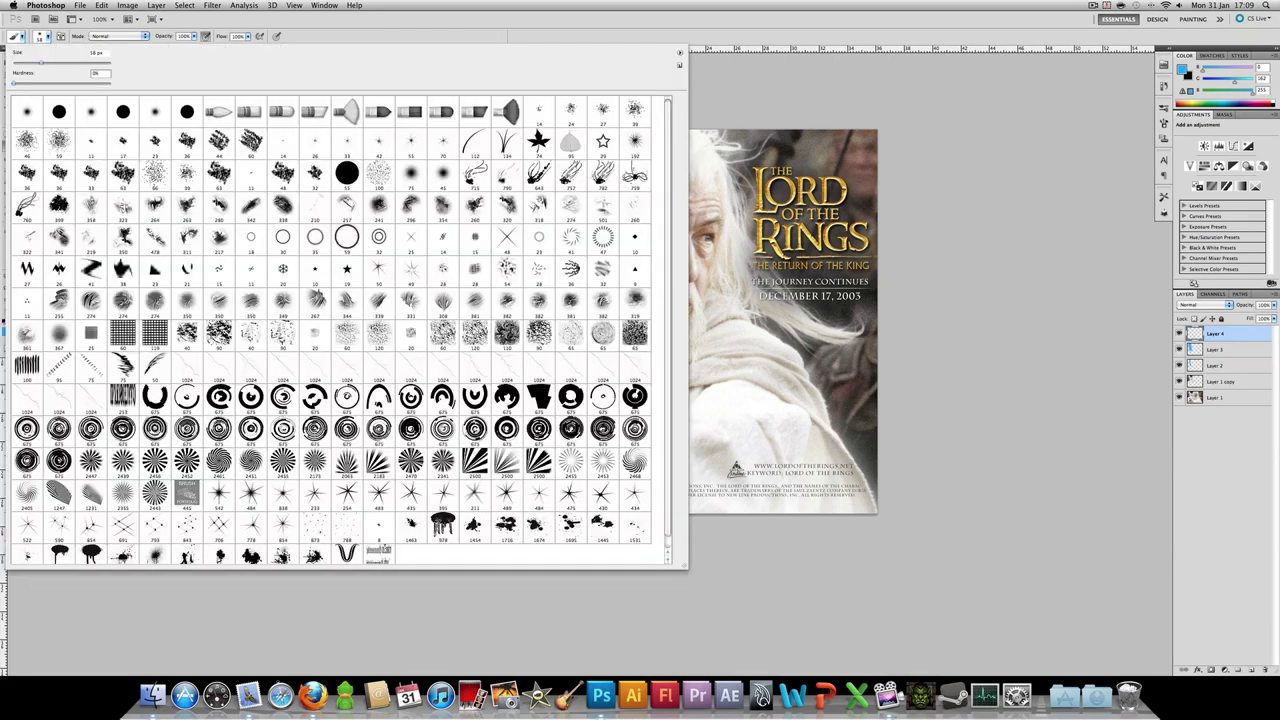
drag(44, 63, 38, 63)
key(Return)
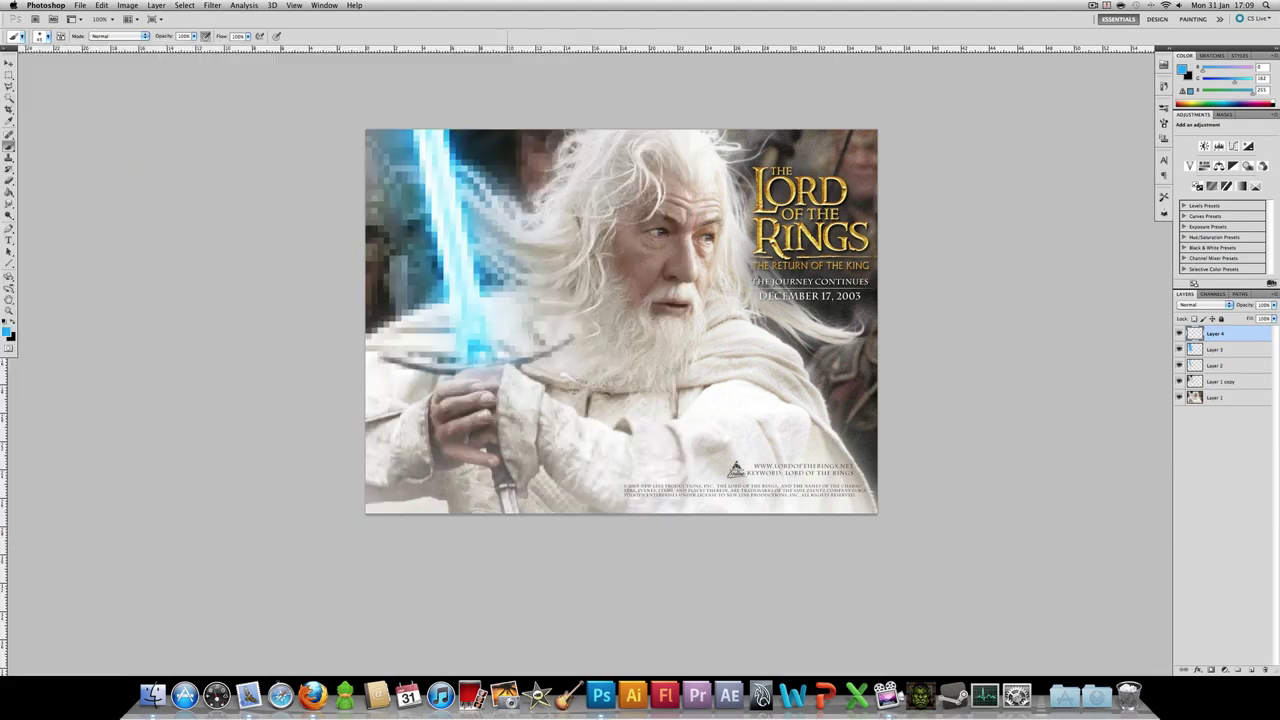
Step: Paint blue strokes across the crossguard, over the gripping hand and diagonally down from the guard
mouse_move(382, 356)
mouse_down()
mouse_move(445, 369)
mouse_move(575, 334)
mouse_up()
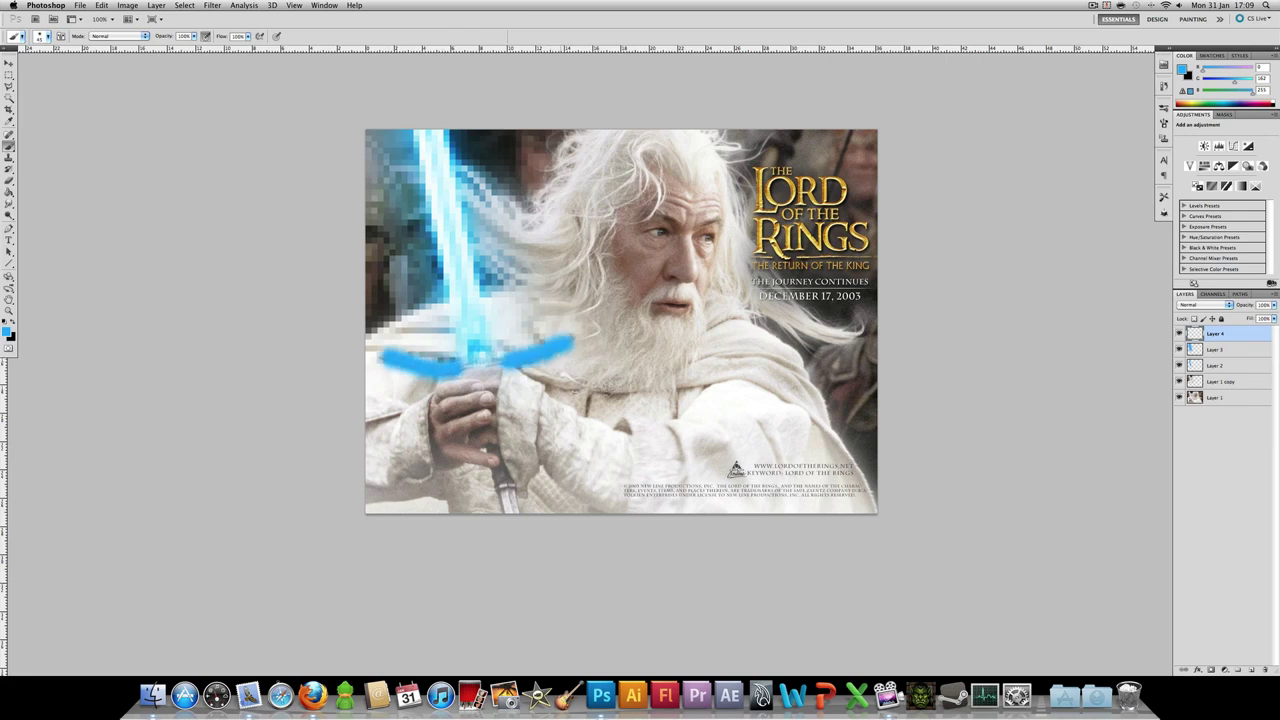
mouse_move(434, 392)
mouse_down()
mouse_move(473, 384)
mouse_move(437, 406)
mouse_move(465, 384)
mouse_move(455, 424)
mouse_move(487, 422)
mouse_move(425, 402)
mouse_move(392, 430)
mouse_up()
drag(500, 370, 652, 440)
Step: Blur the Layer 4 strokes with a 10-pixel Gaussian Blur
click(212, 5)
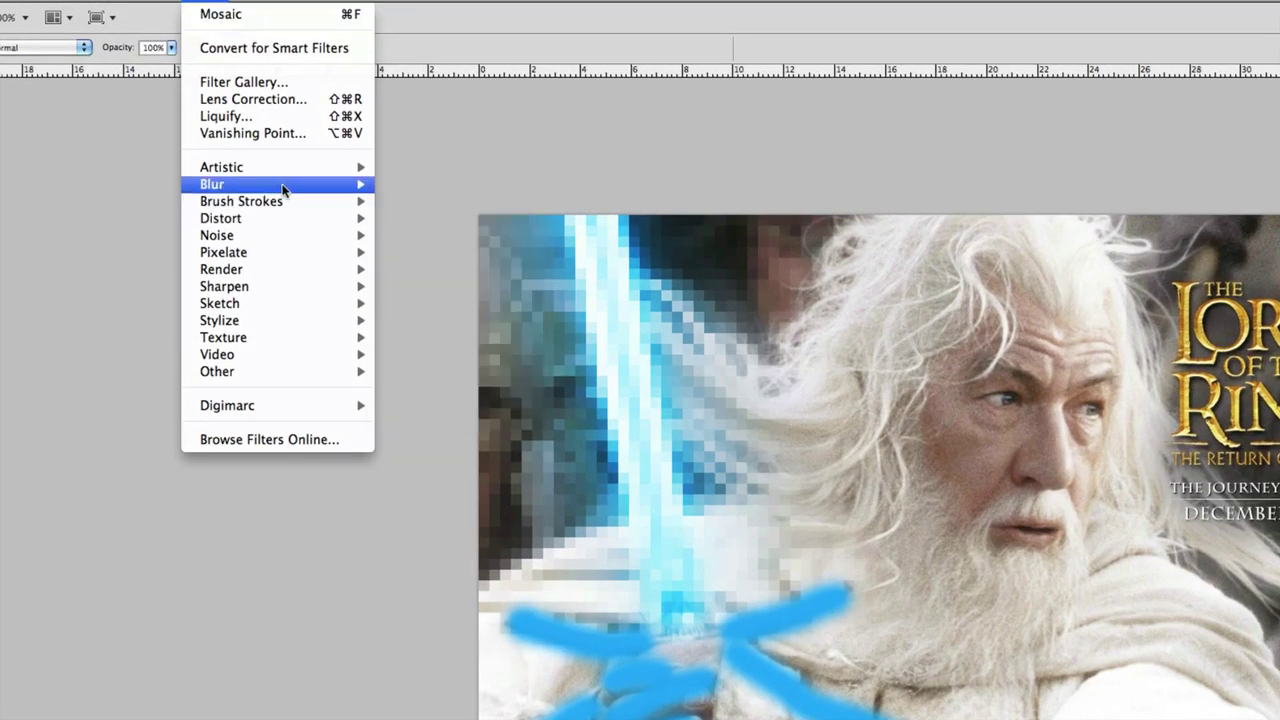
mouse_move(283, 190)
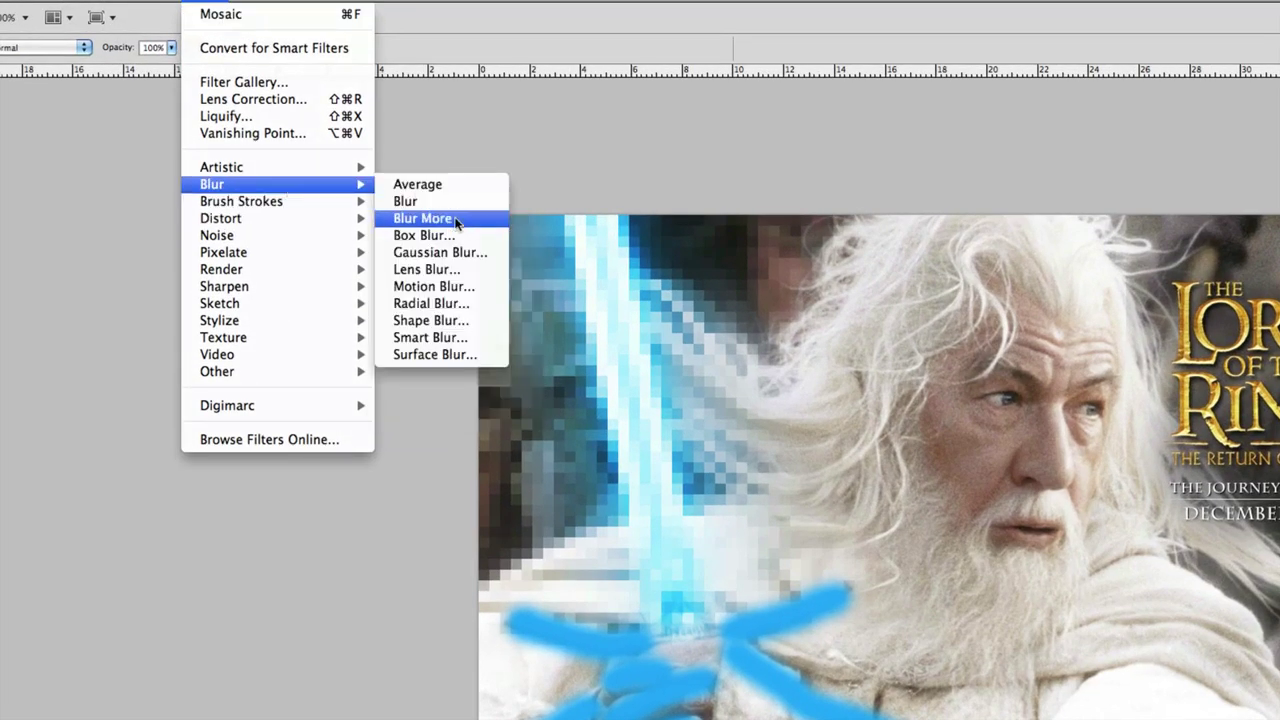
click(470, 252)
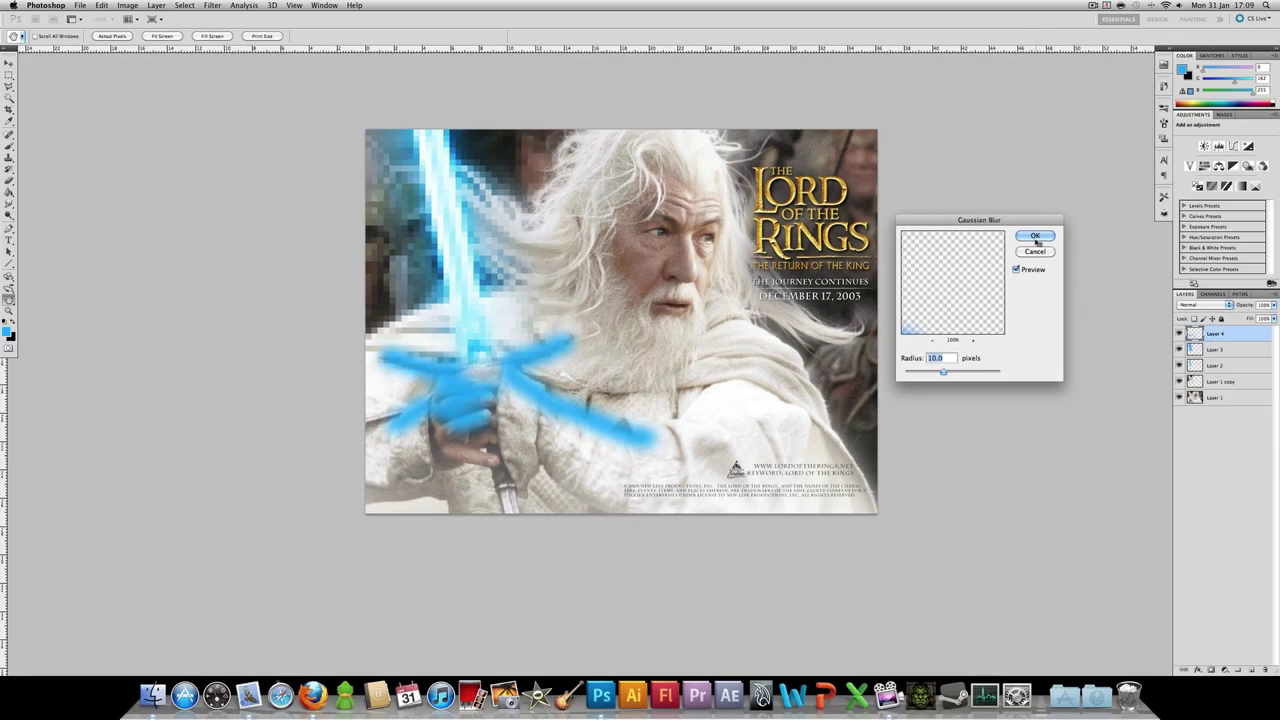
click(1036, 240)
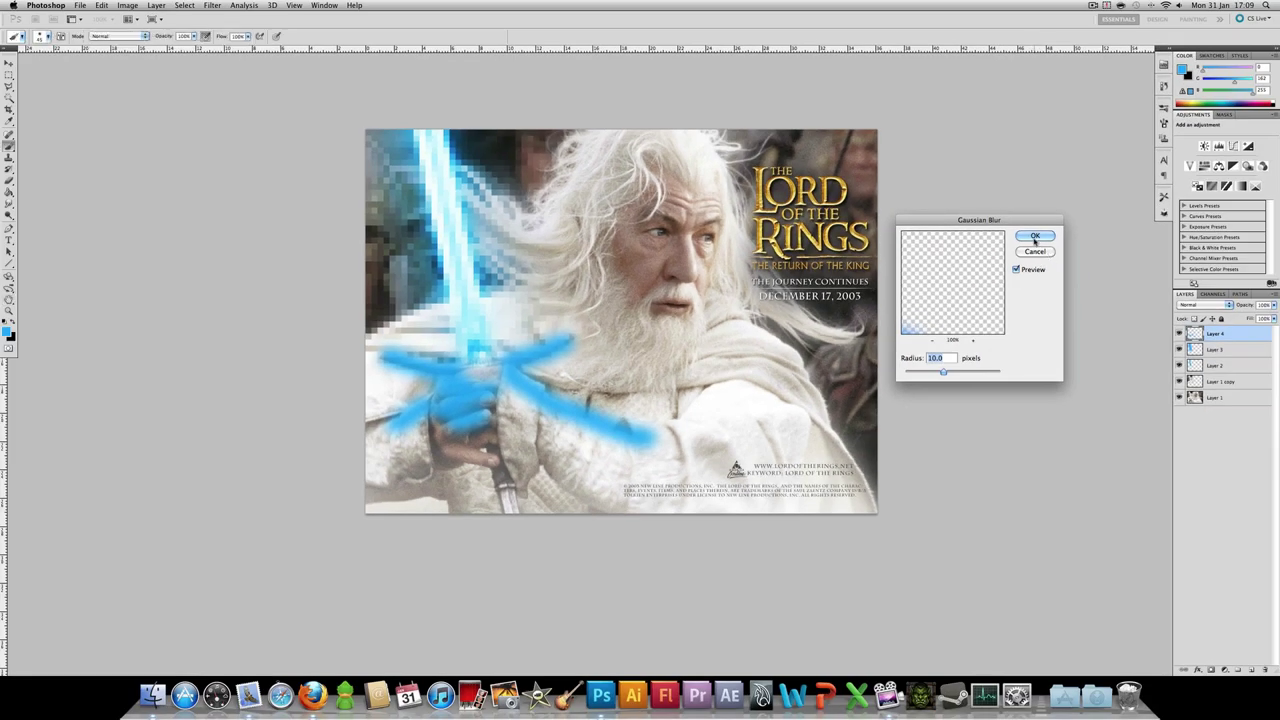
Step: Set Layer 4 to Overlay blend mode at 30% opacity
click(1205, 304)
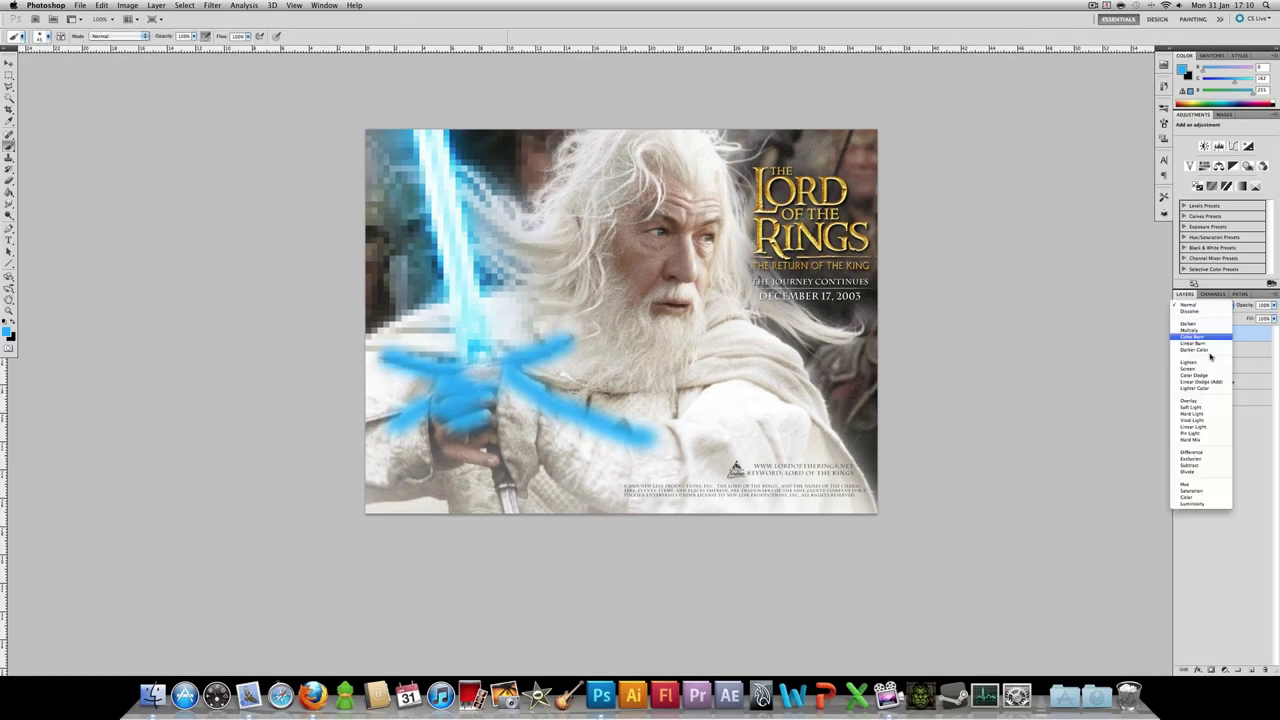
click(1205, 402)
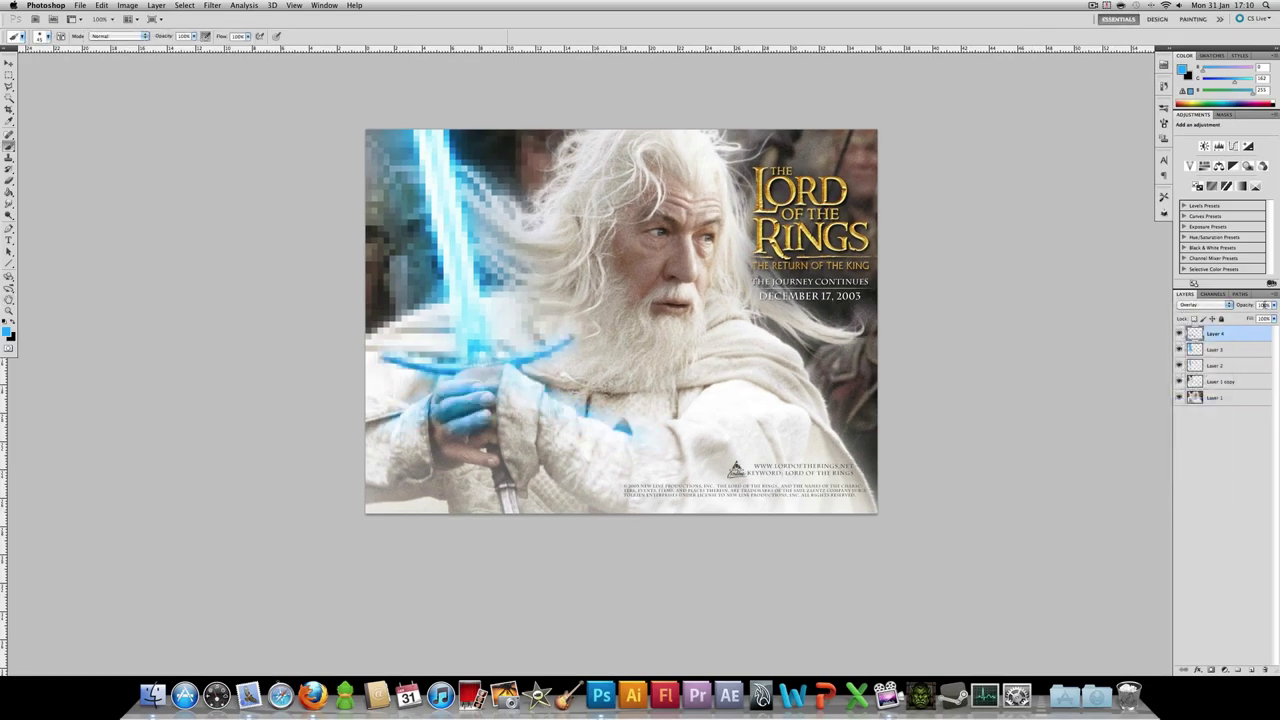
text(30)
key(Return)
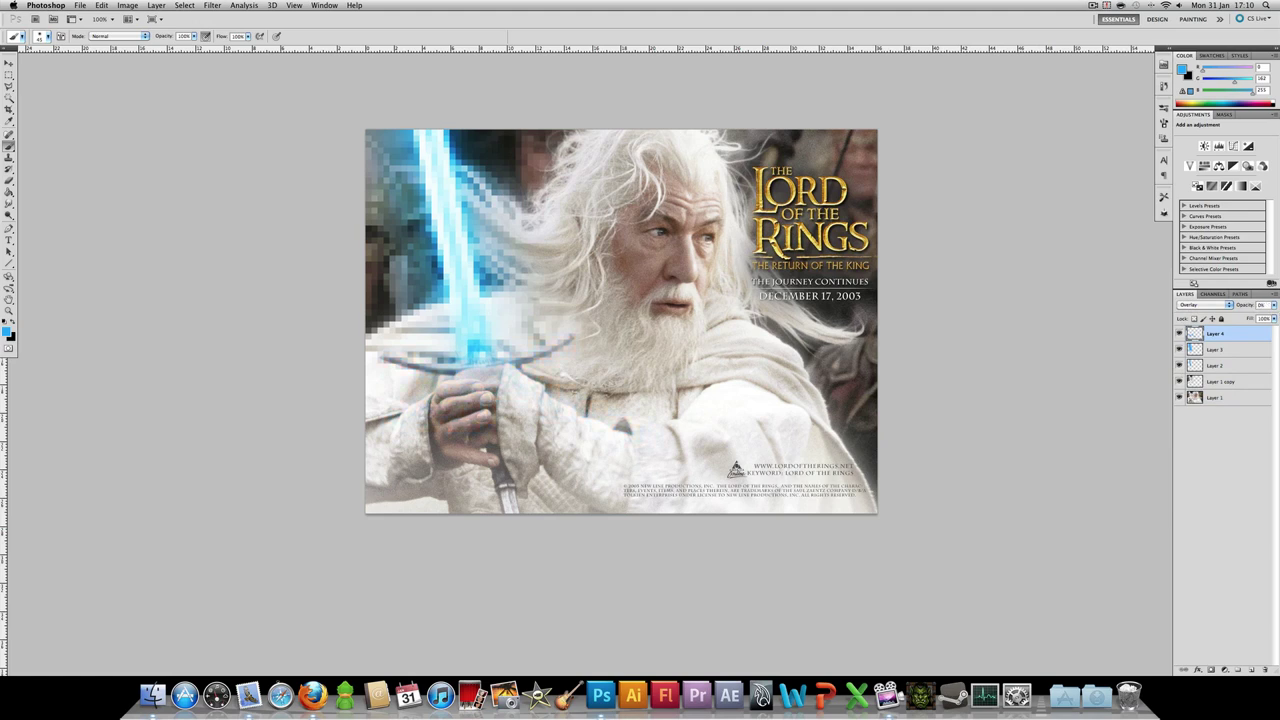